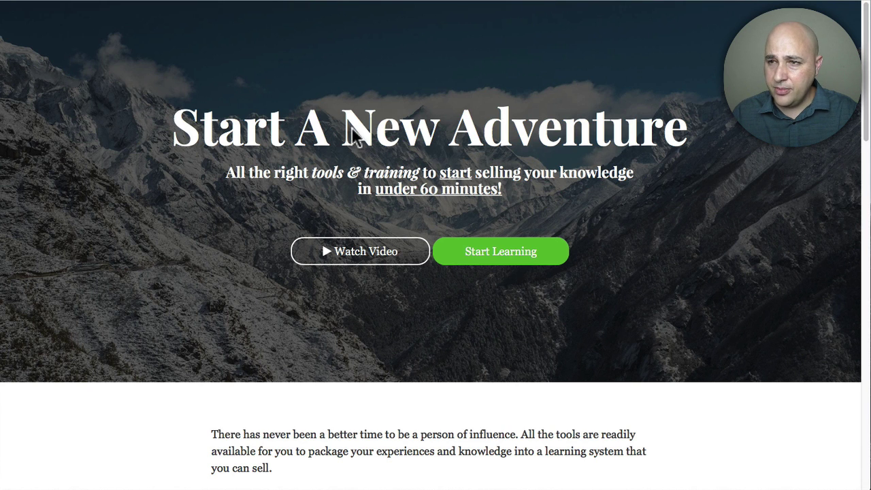
# Step: Switch to the YouTube tab showing the Trending videos feed
pyautogui.click(411, 4)
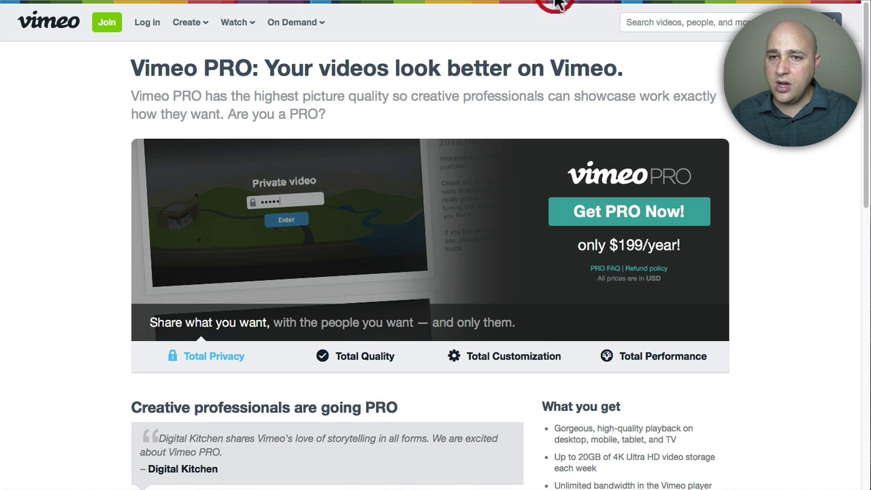
# Step: Switch to the Vimeo tab showing the Vimeo PRO $199-per-year plan
pyautogui.click(557, 4)
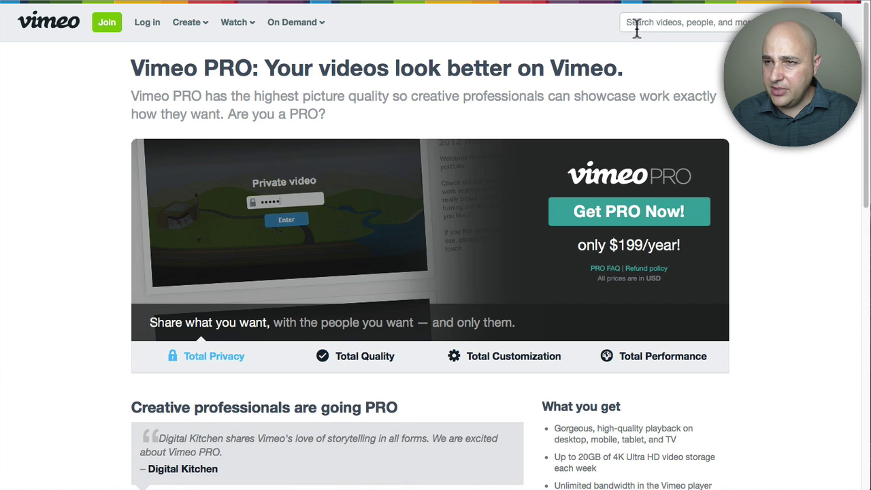
# Step: Switch to Wistia's pricing page and scroll to the Free, Pro and Premium plan cards
pyautogui.click(656, 2)
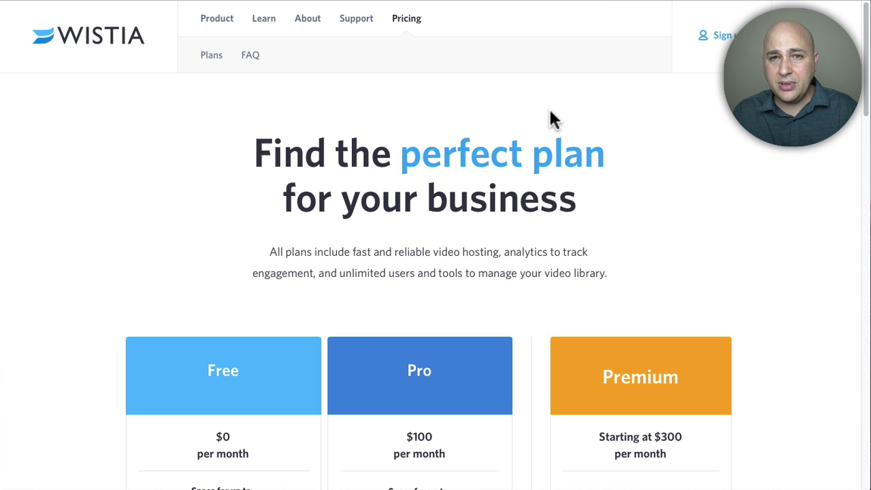
pyautogui.scroll(-3, 531, 142)
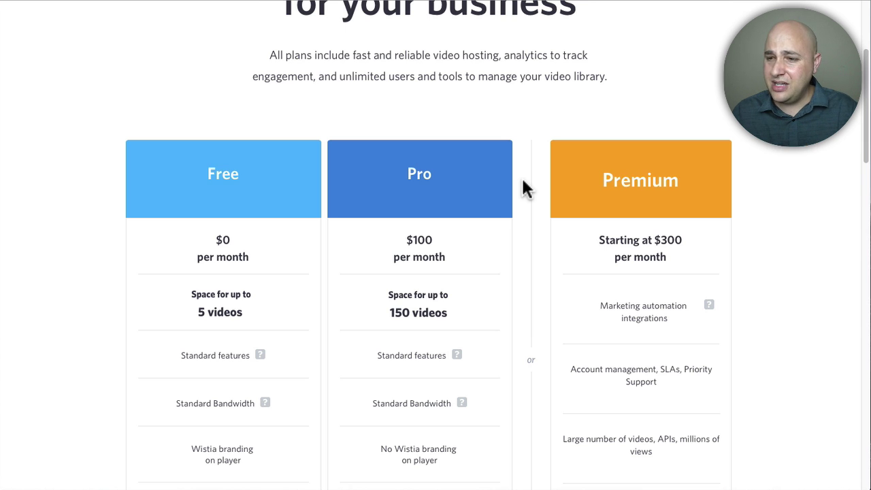
pyautogui.scroll(3, 524, 181)
pyautogui.scroll(2, 524, 181)
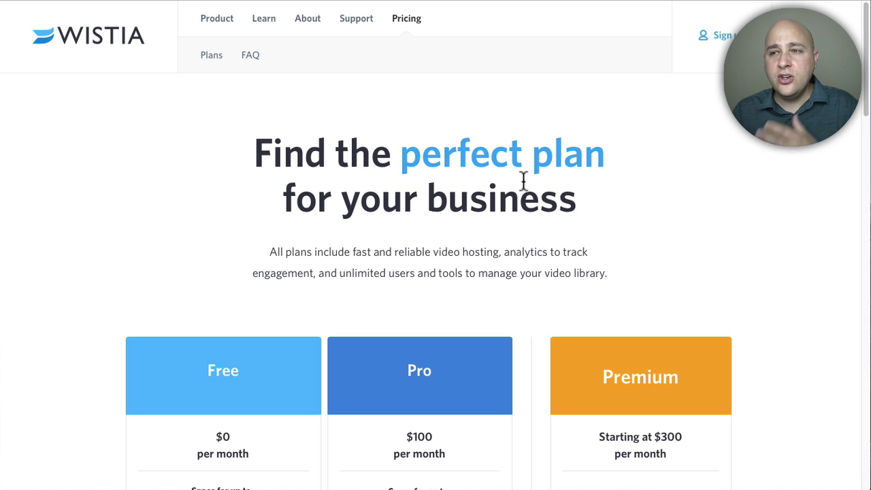
# Step: Switch to VooPlayer's My Videos dashboard showing zero videos and 0 B of 5 GB storage
pyautogui.click(816, 3)
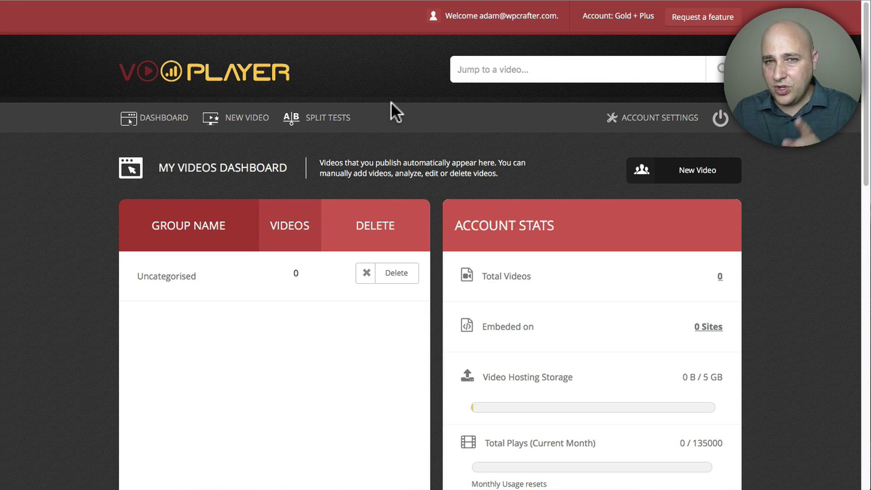
pyautogui.scroll(-1, 579, 245)
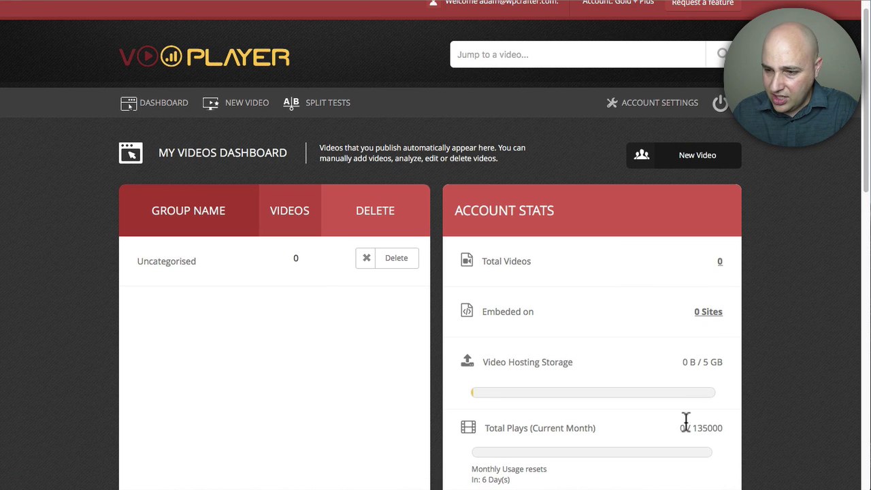
pyautogui.moveTo(680, 428); pyautogui.dragTo(723, 429)
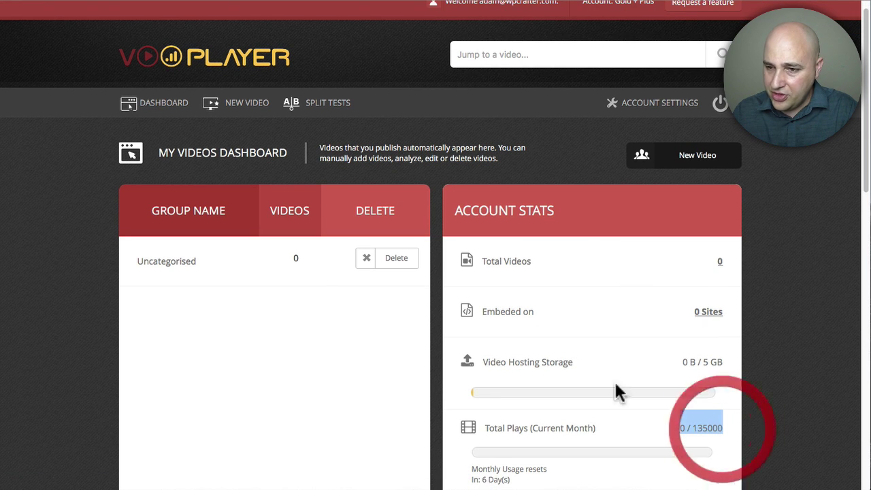
pyautogui.scroll(1, 352, 302)
pyautogui.click(349, 299)
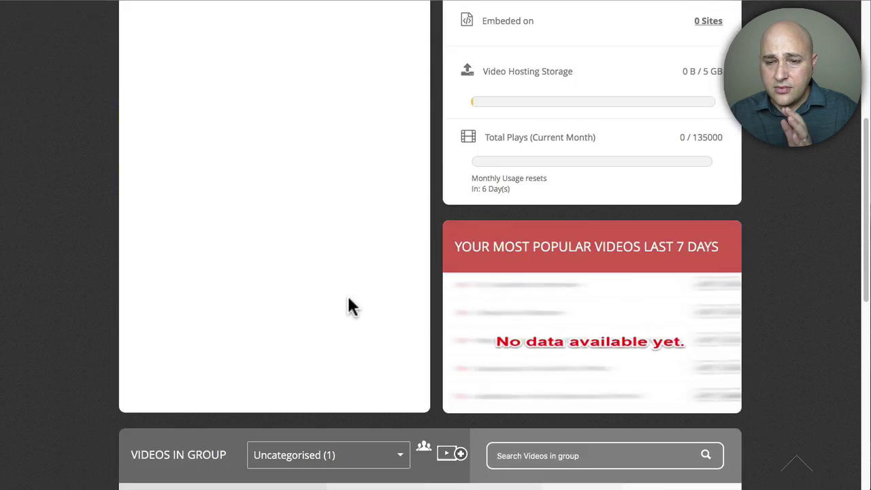
pyautogui.scroll(10, 350, 304)
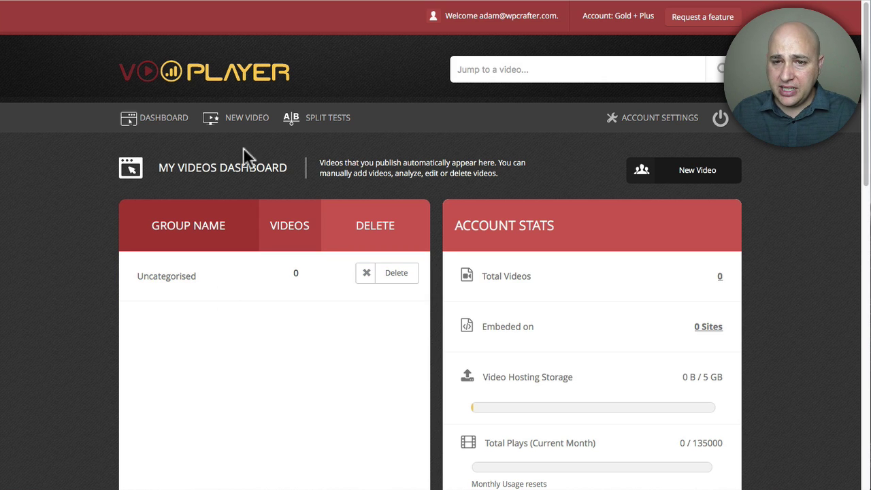
# Step: Create a new VooPlayer video named 'Test video' and check the available category options
pyautogui.click(246, 118)
pyautogui.click(242, 119)
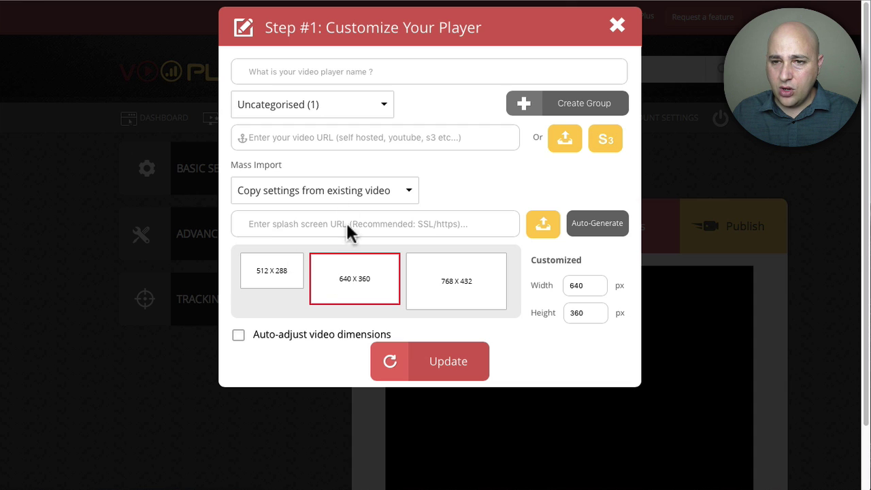
pyautogui.click(300, 71)
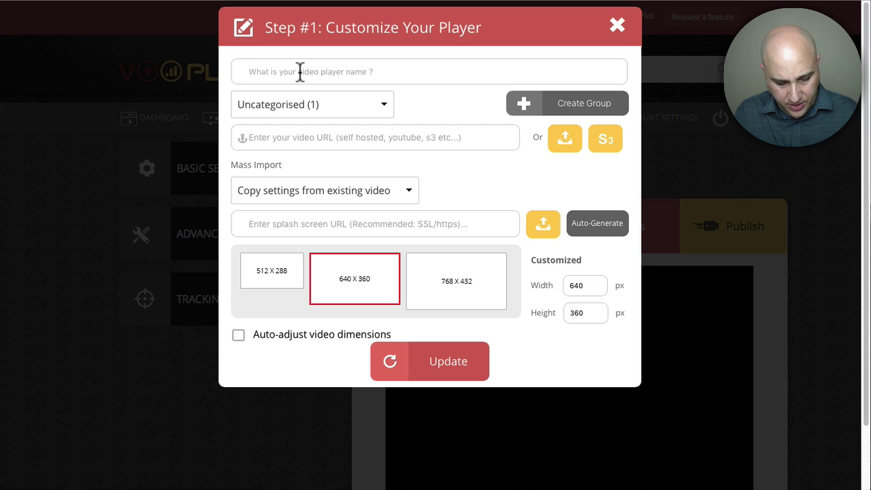
pyautogui.write('Test video')
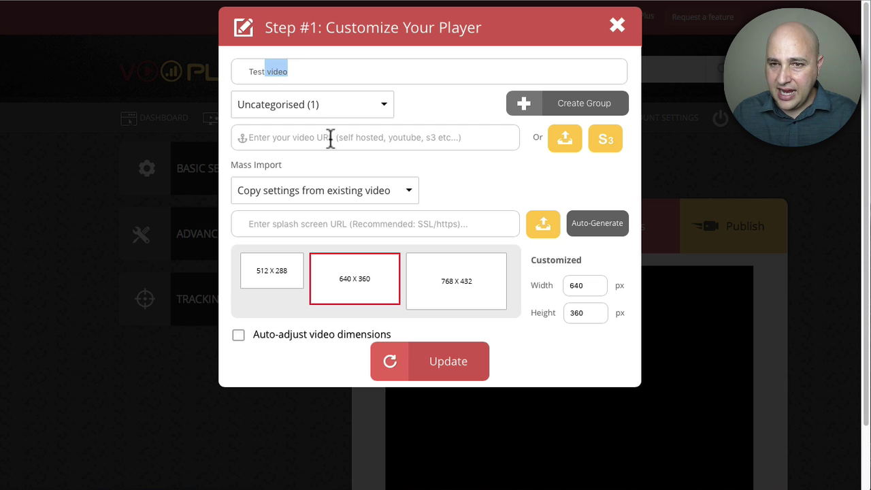
pyautogui.click(407, 97)
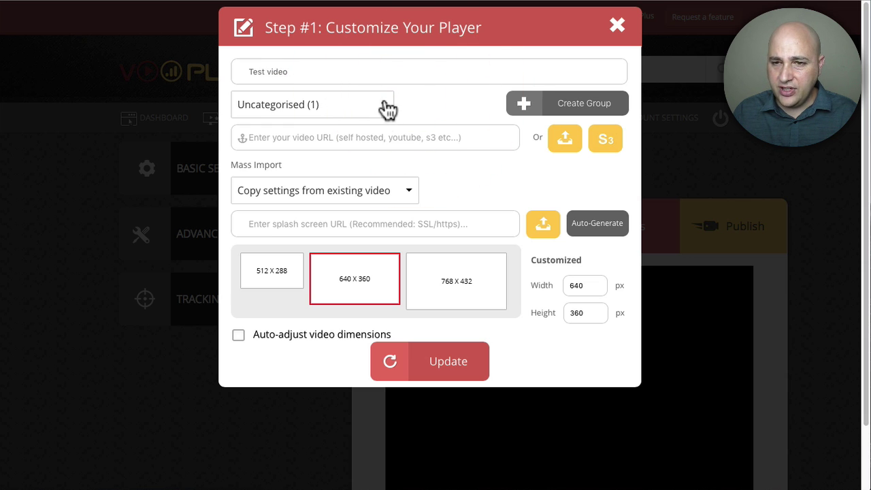
pyautogui.click(388, 109)
pyautogui.click(423, 109)
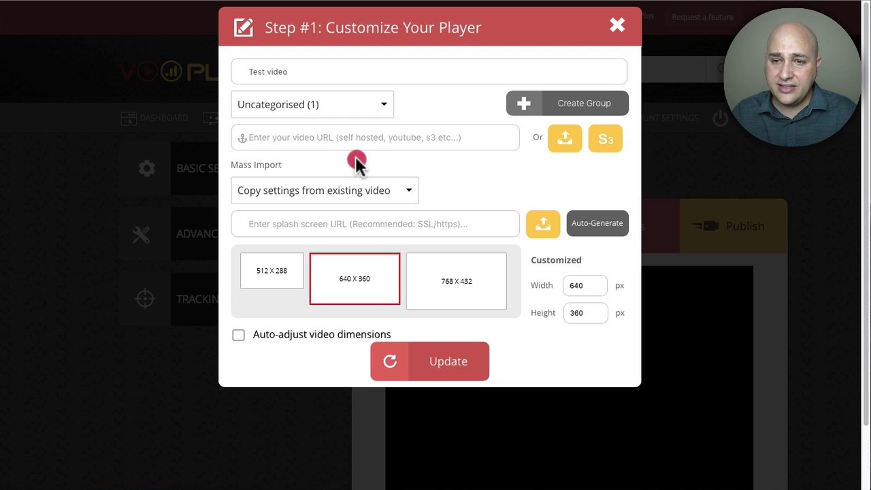
pyautogui.click(356, 158)
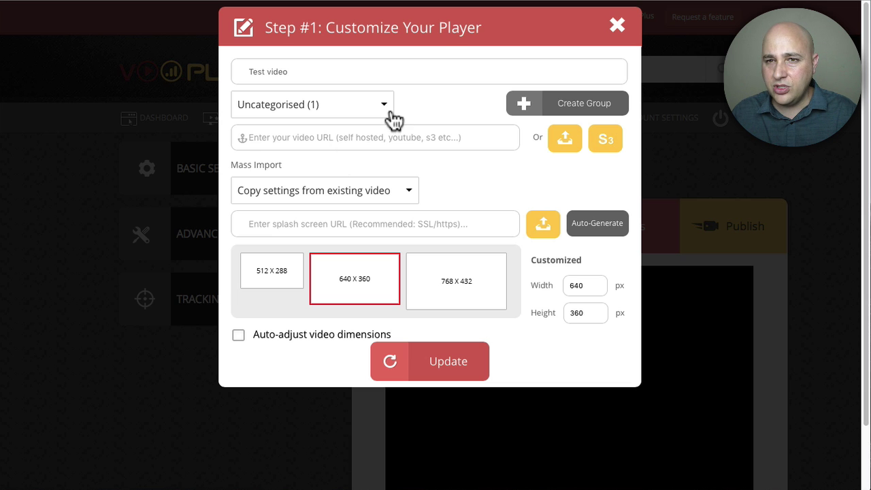
# Step: Copy the link of YouTube's trending Stephen Colbert's Tinfoil Hat video
pyautogui.click(411, 2)
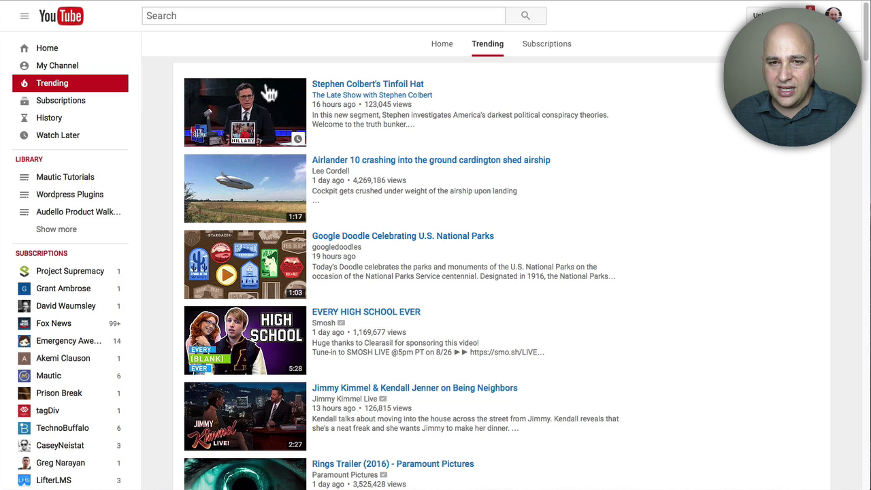
pyautogui.rightClick(362, 83)
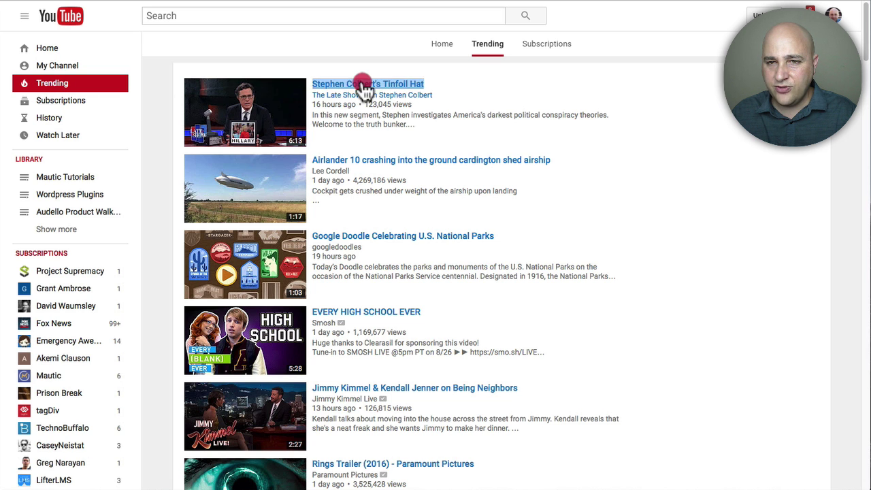
pyautogui.click(421, 175)
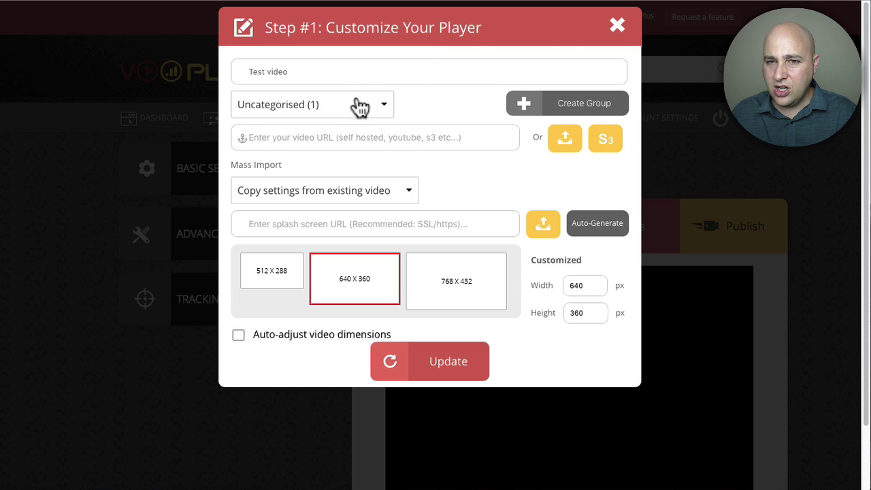
# Step: Paste the copied YouTube link as Test video's source and view the copy-settings list
pyautogui.click(280, 137)
pyautogui.hotkey('ctrl', 'v')
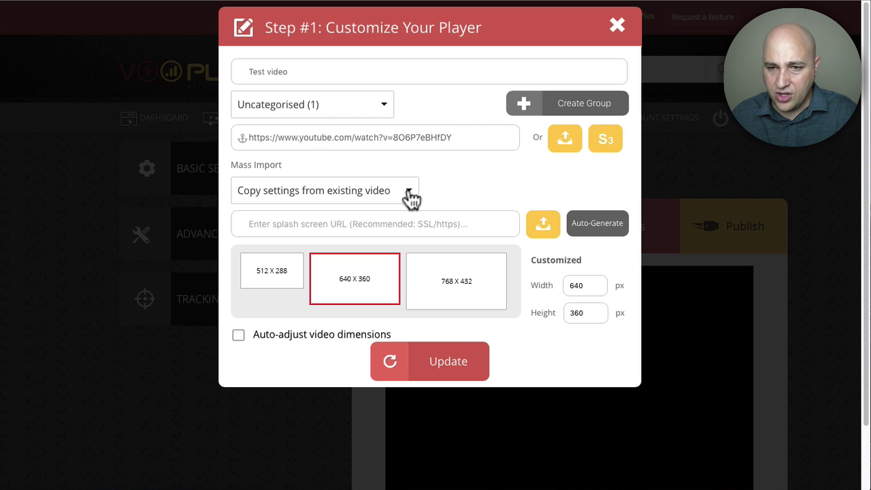
pyautogui.click(411, 197)
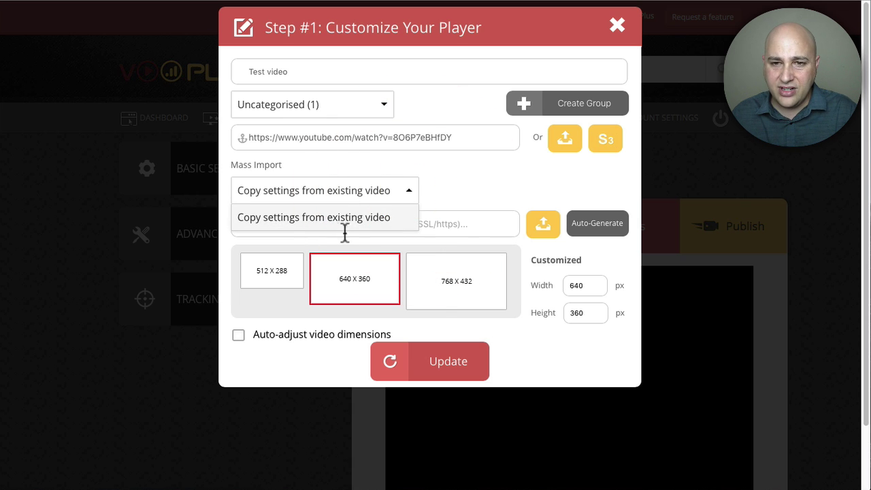
# Step: Auto-generate the splash image, set the player to 768 × 432, and update Test video
pyautogui.click(441, 199)
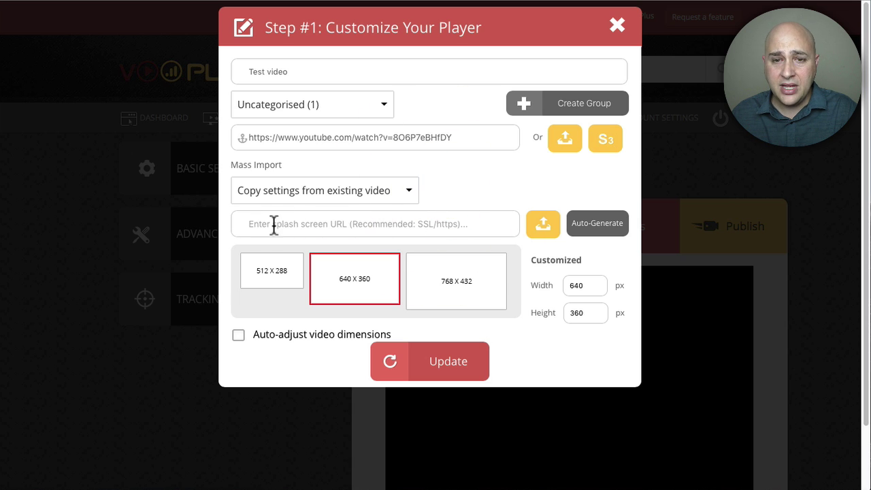
pyautogui.click(590, 227)
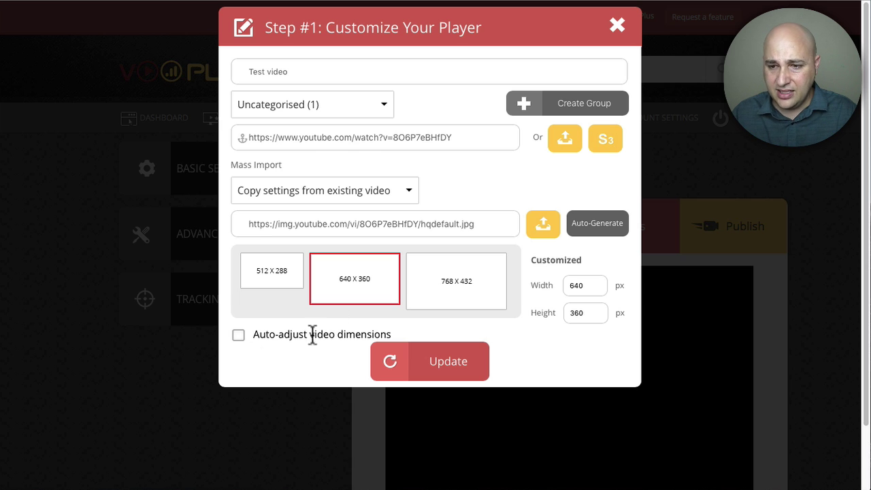
pyautogui.click(447, 287)
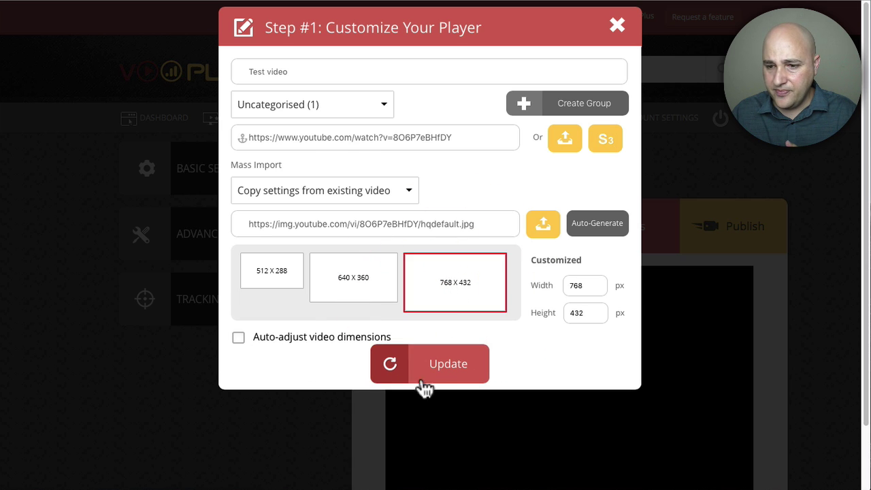
pyautogui.click(446, 364)
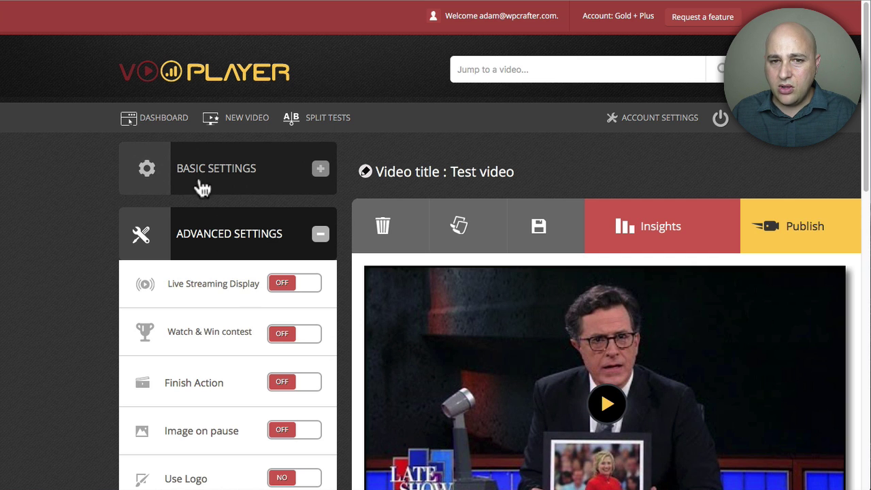
# Step: Expand Basic Settings down to the skin colours #FFCC52, #D36359 and #000
pyautogui.click(320, 169)
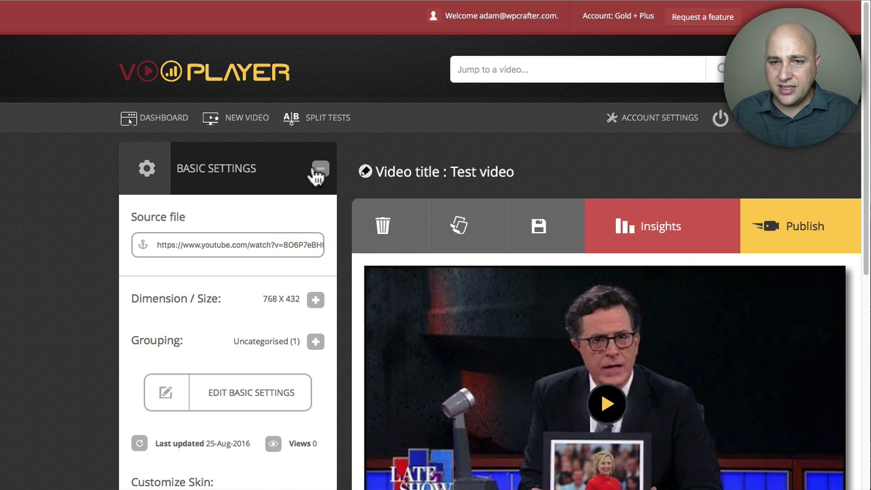
pyautogui.scroll(-2, 242, 258)
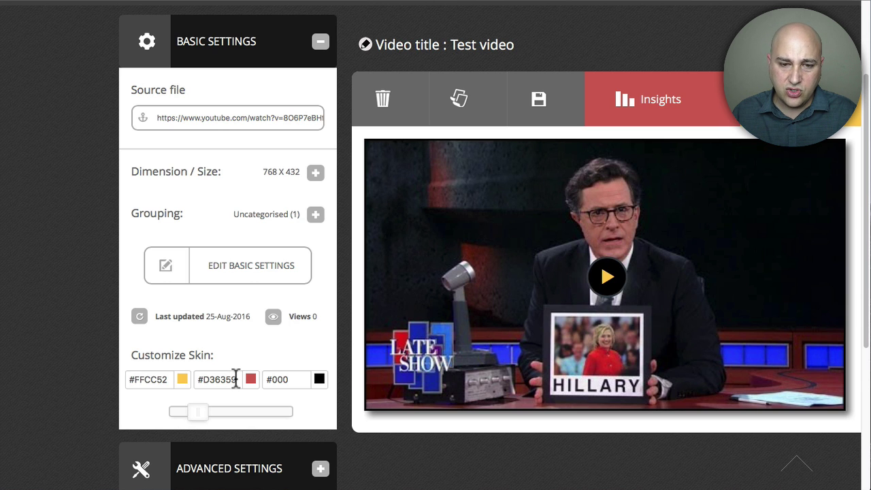
# Step: Collapse Basic Settings, expand Advanced Settings, and scroll through its toggle options
pyautogui.scroll(2, 241, 375)
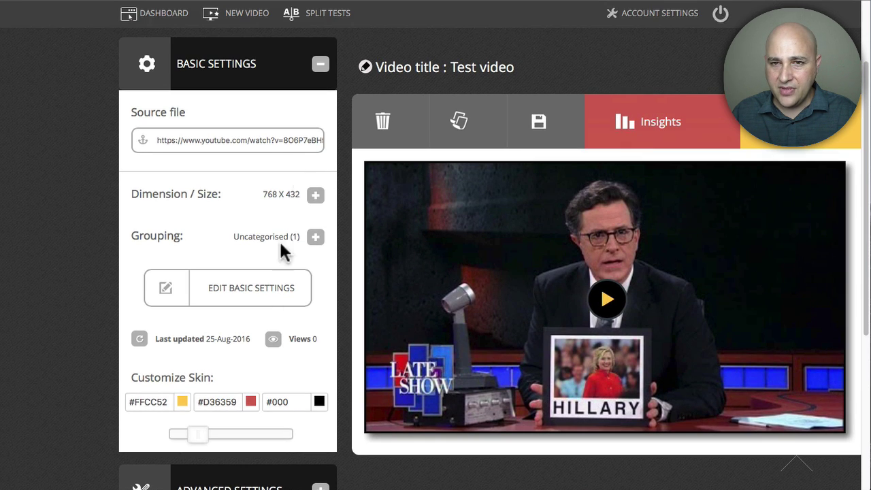
pyautogui.click(319, 64)
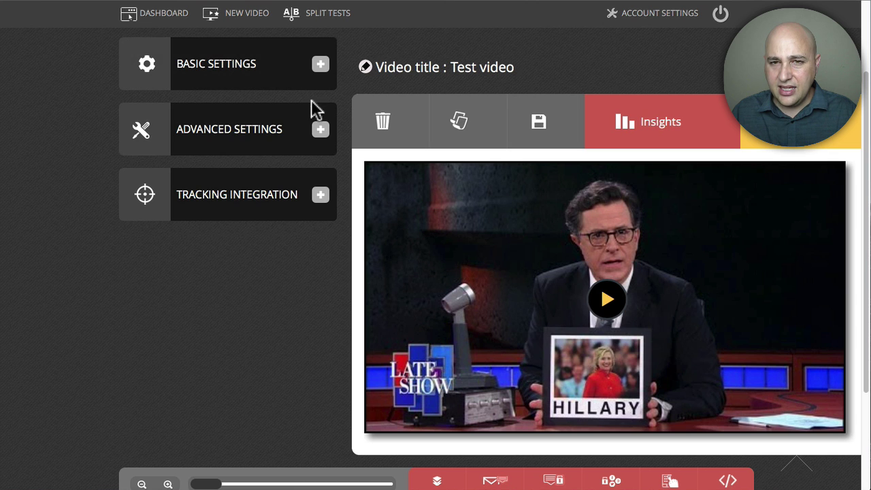
pyautogui.click(321, 131)
pyautogui.scroll(-2, 211, 208)
pyautogui.scroll(-2, 213, 209)
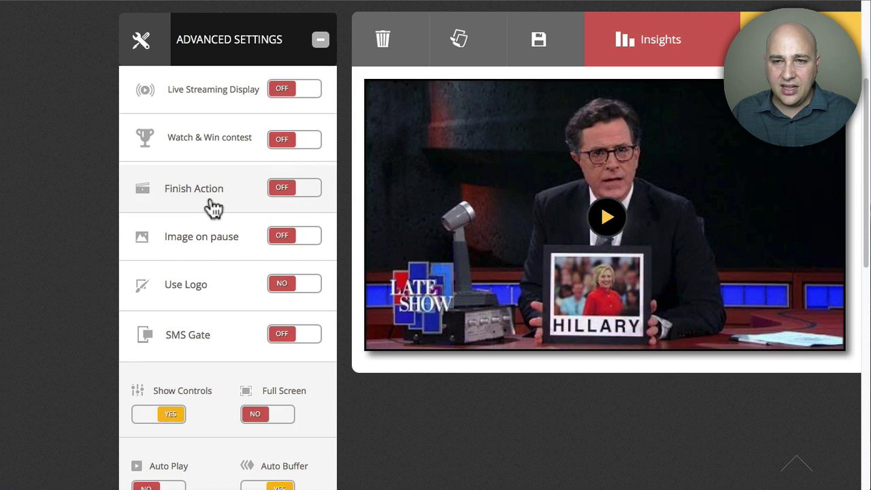
pyautogui.scroll(-1, 213, 209)
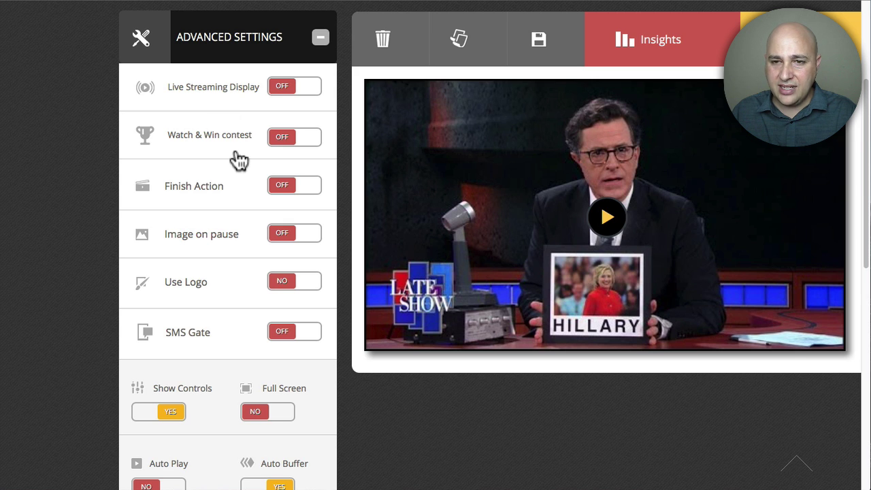
pyautogui.scroll(-3, 233, 159)
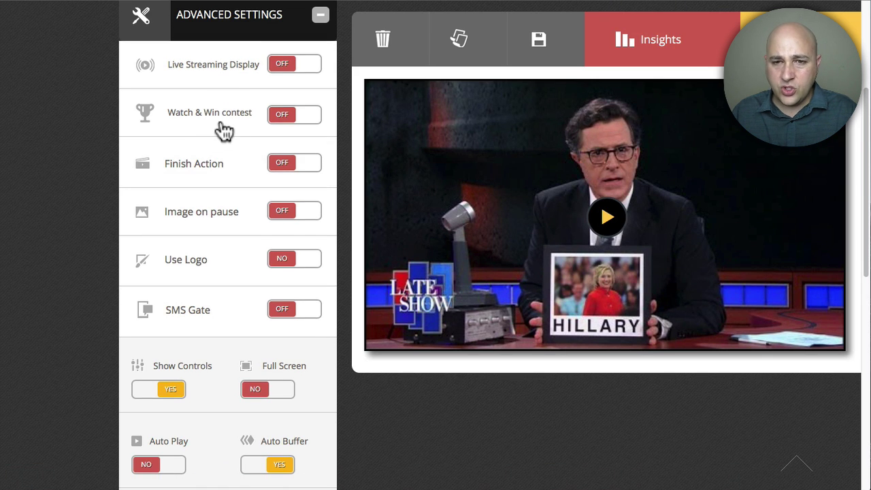
pyautogui.scroll(-1, 225, 132)
pyautogui.scroll(-5, 224, 132)
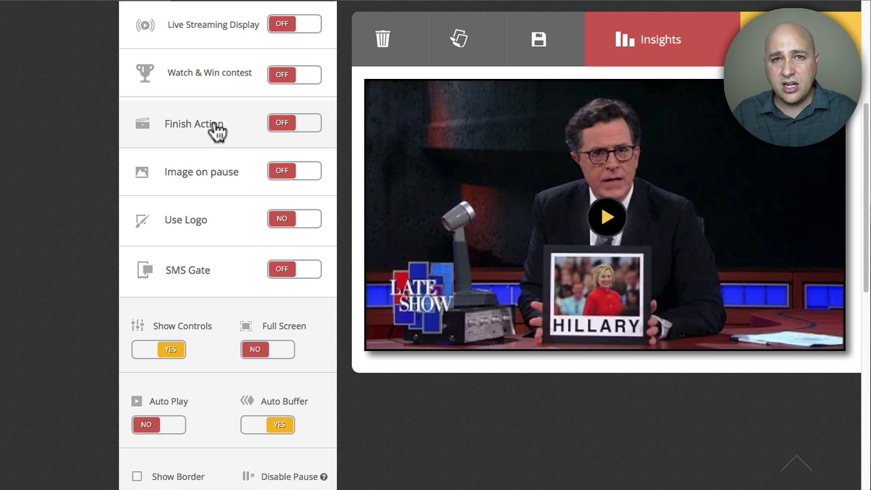
pyautogui.click(307, 126)
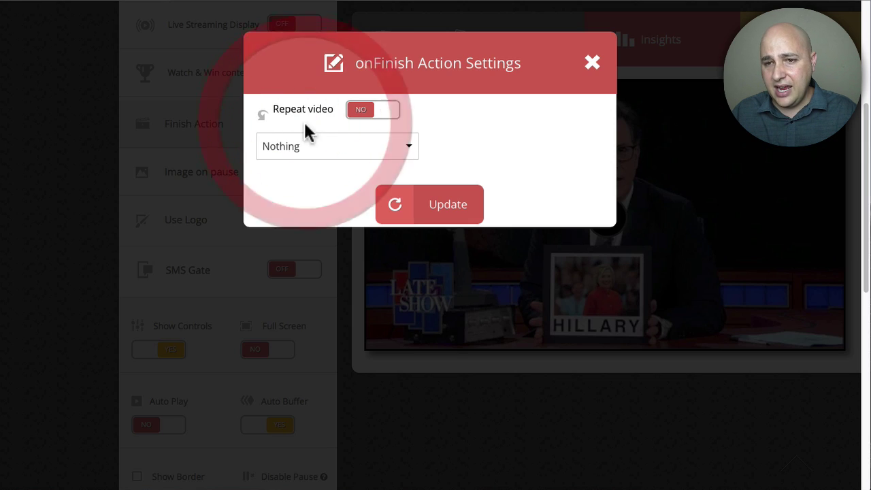
pyautogui.click(393, 150)
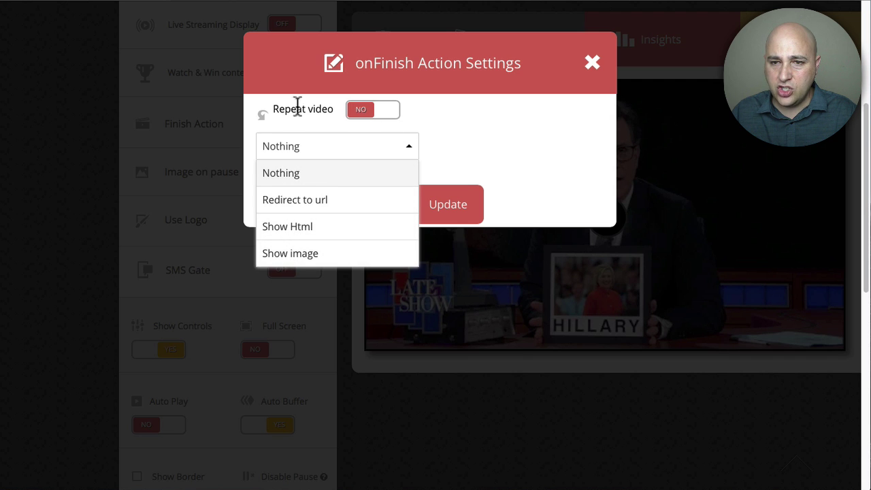
pyautogui.click(488, 107)
pyautogui.click(592, 62)
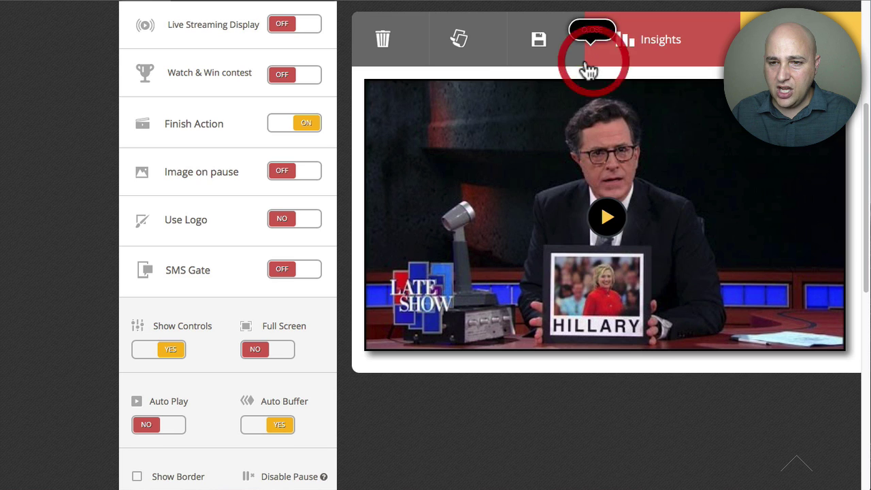
pyautogui.click(292, 129)
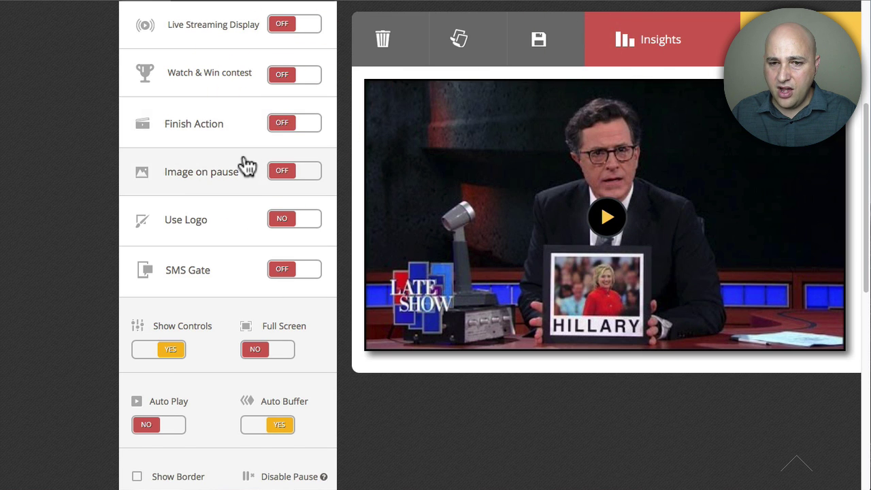
pyautogui.scroll(-1, 245, 165)
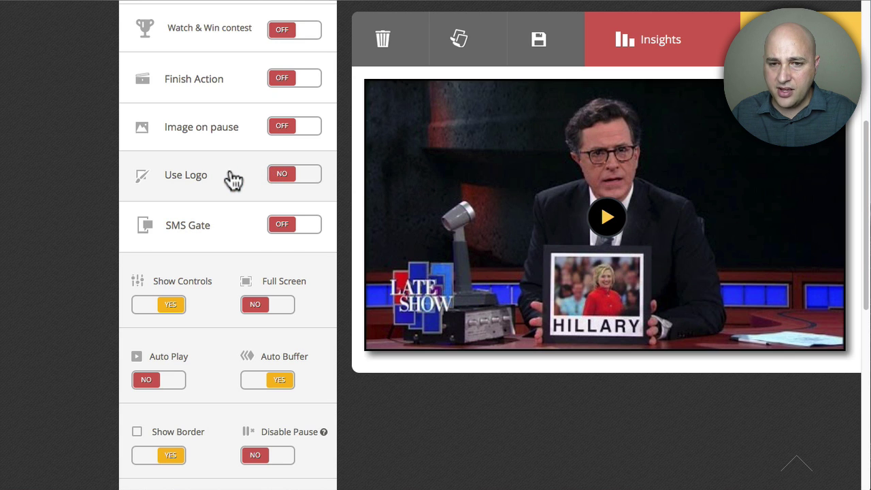
pyautogui.scroll(-1, 239, 181)
pyautogui.scroll(-1, 241, 180)
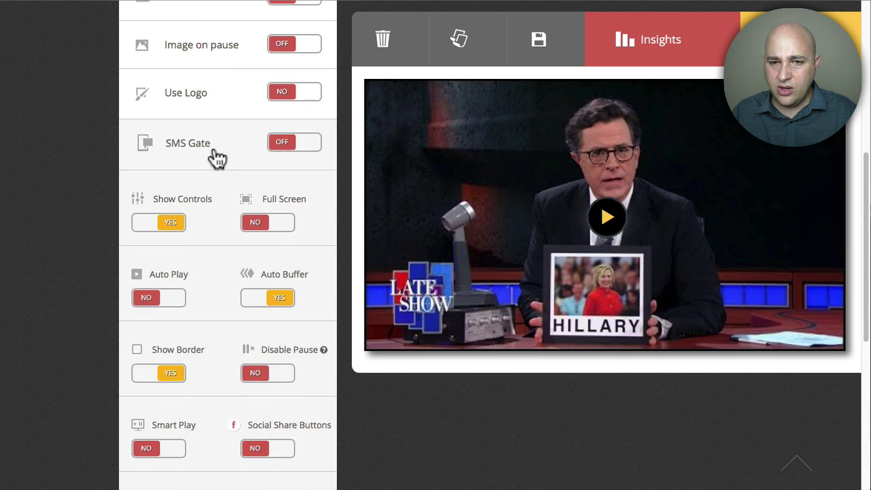
pyautogui.scroll(-3, 218, 157)
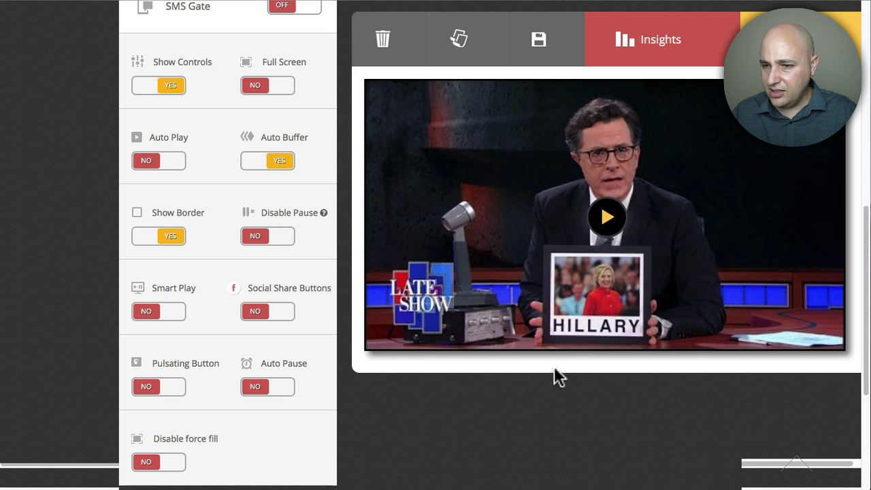
# Step: Turn off the player border and switch Smart Play to YES for the test video
pyautogui.click(150, 240)
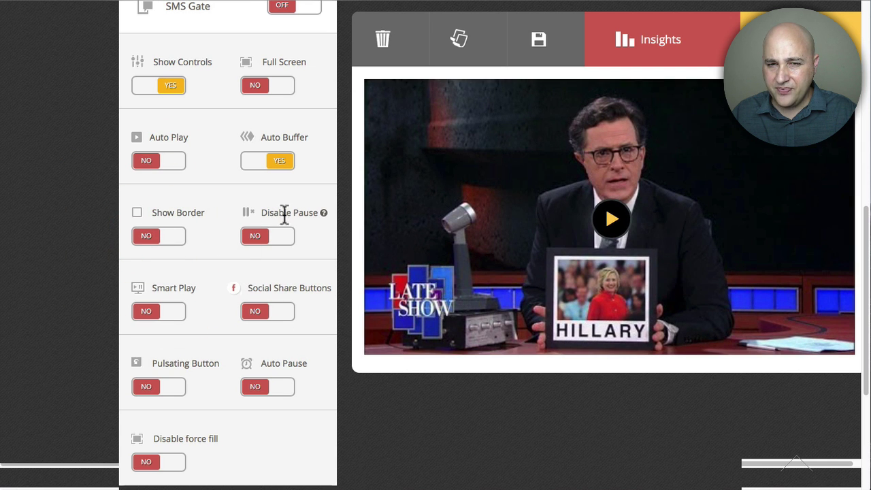
pyautogui.scroll(-1, 272, 252)
pyautogui.scroll(-2, 277, 253)
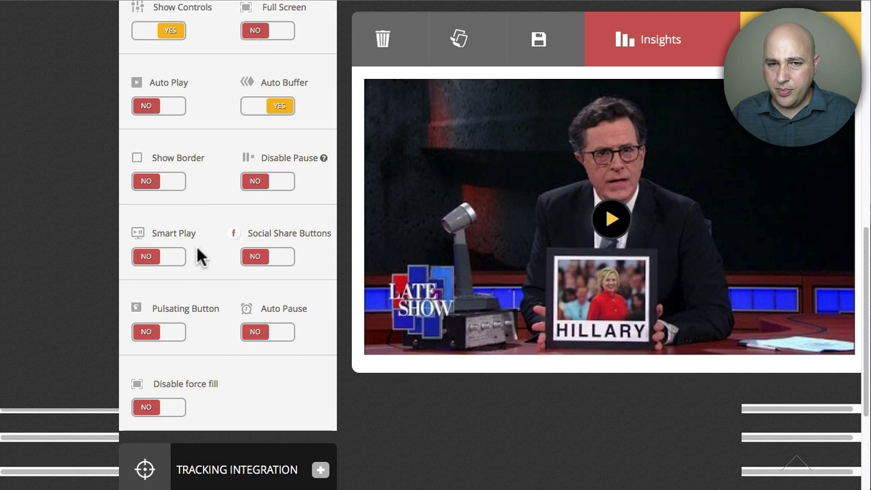
pyautogui.click(145, 259)
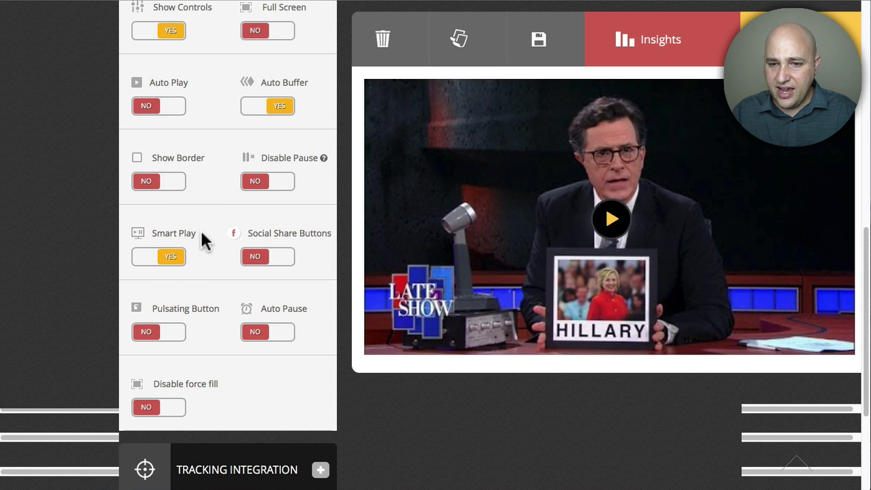
# Step: Switch the Pulsating Button toggle to YES for the test video's player
pyautogui.scroll(-2, 231, 236)
pyautogui.scroll(-2, 228, 220)
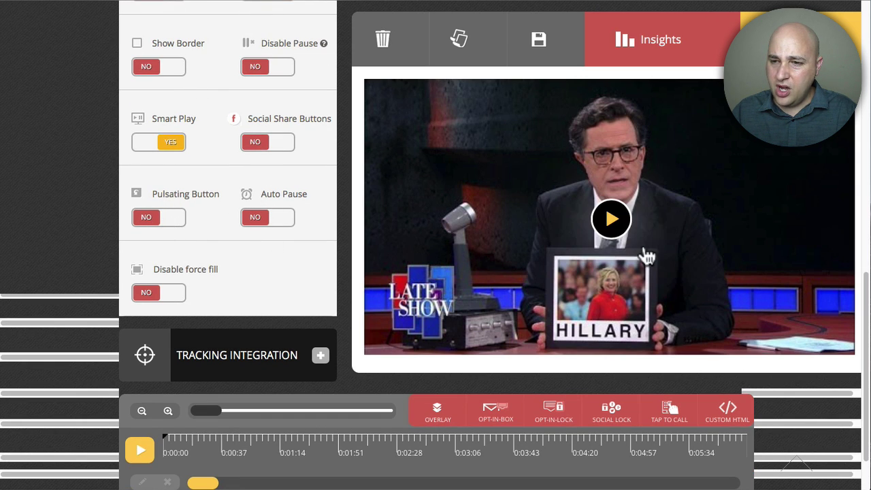
pyautogui.click(164, 221)
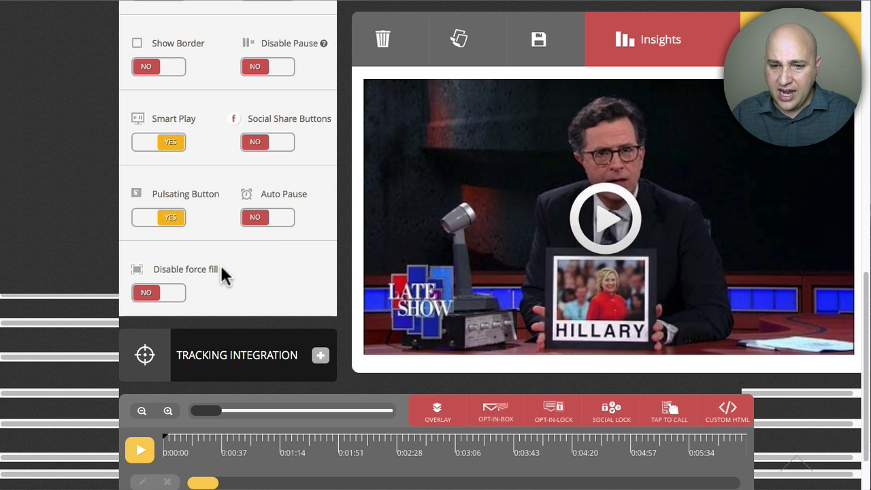
pyautogui.scroll(1, 221, 266)
pyautogui.scroll(5, 222, 267)
pyautogui.scroll(4, 221, 266)
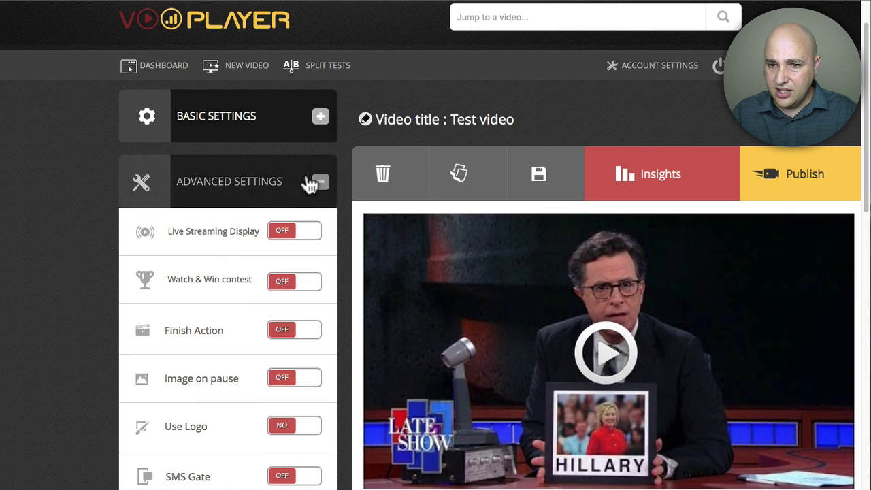
# Step: Collapse Advanced Settings and verify Facebook Retargeting and Conversion tracking are both enabled
pyautogui.click(318, 182)
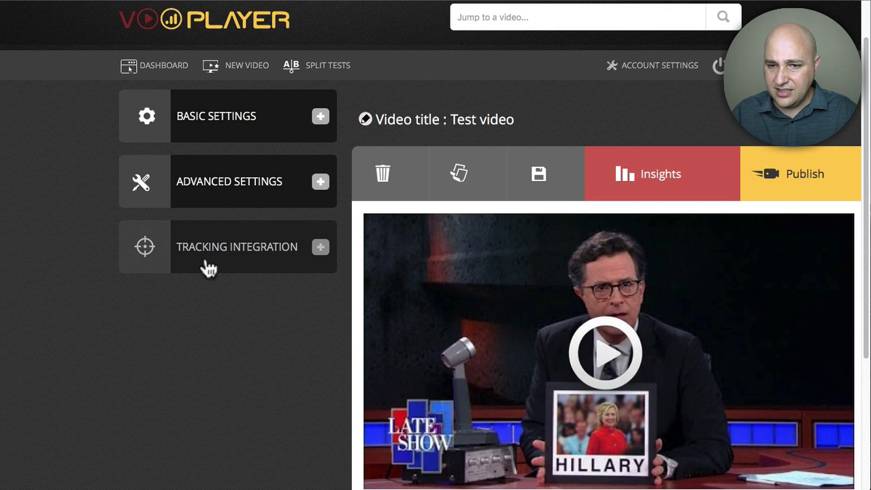
pyautogui.click(320, 247)
pyautogui.scroll(-1, 266, 221)
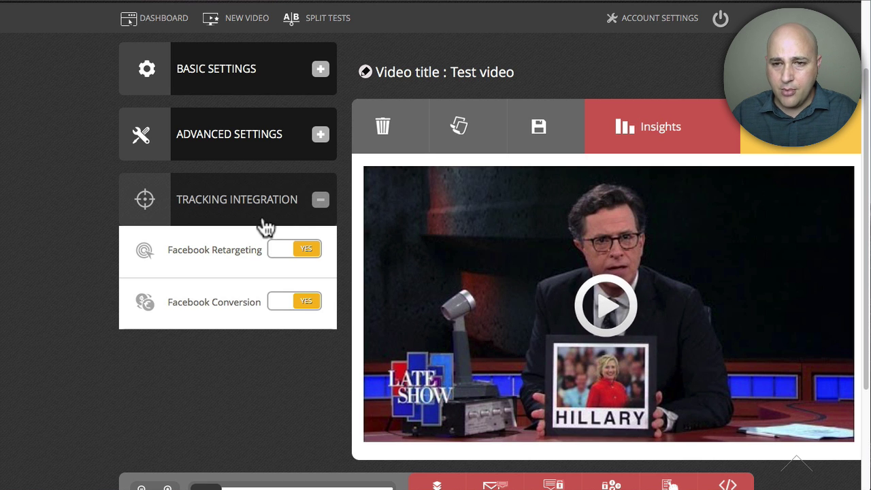
pyautogui.click(320, 200)
# Step: Scroll through the test video's interactive-element timeline and back to the top of the editor
pyautogui.scroll(-2, 251, 204)
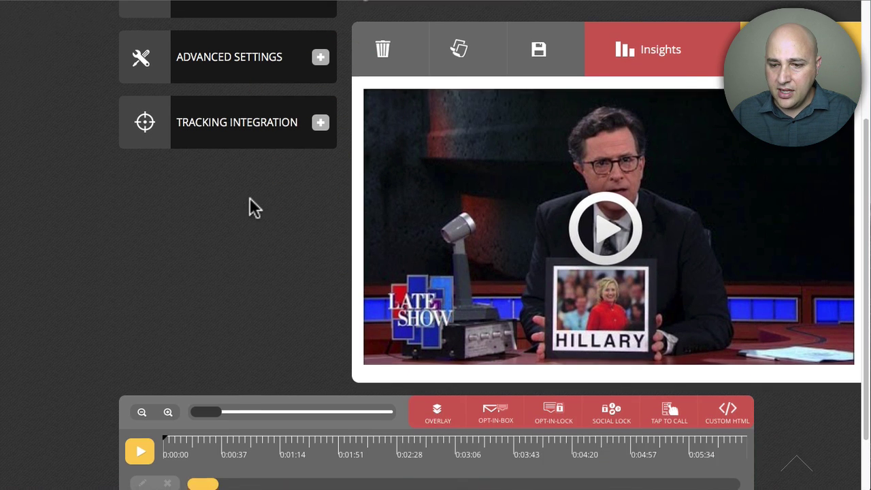
pyautogui.scroll(-1, 251, 204)
pyautogui.scroll(-2, 286, 429)
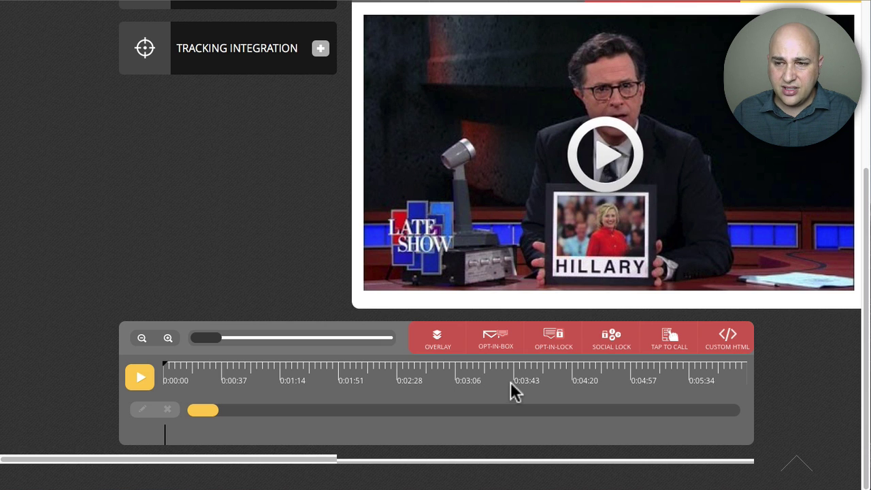
pyautogui.scroll(5, 231, 406)
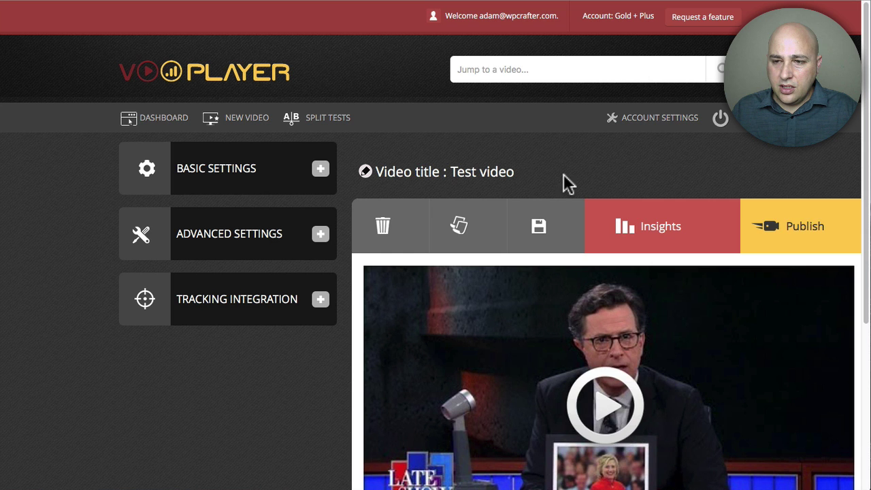
# Step: Save the test video and select its website embed code in the Publish dialog
pyautogui.click(541, 227)
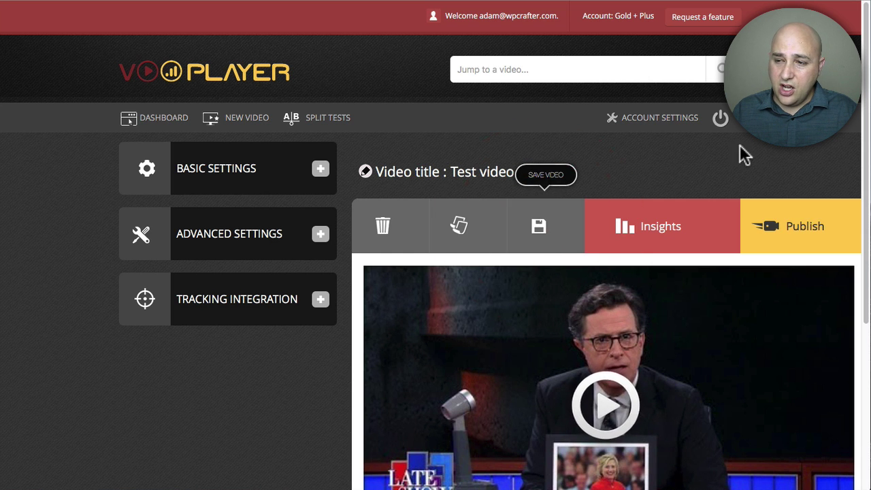
pyautogui.click(802, 228)
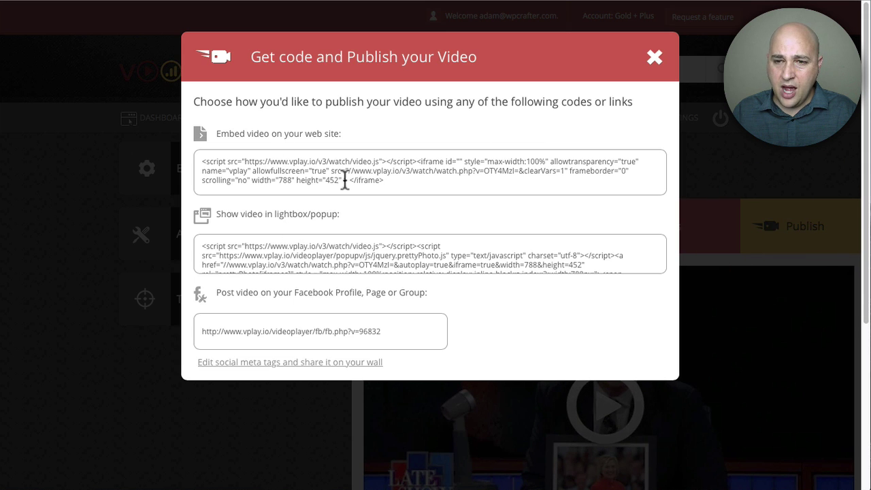
pyautogui.moveTo(381, 181); pyautogui.dragTo(201, 156)
pyautogui.hotkey('ctrl', 'c')
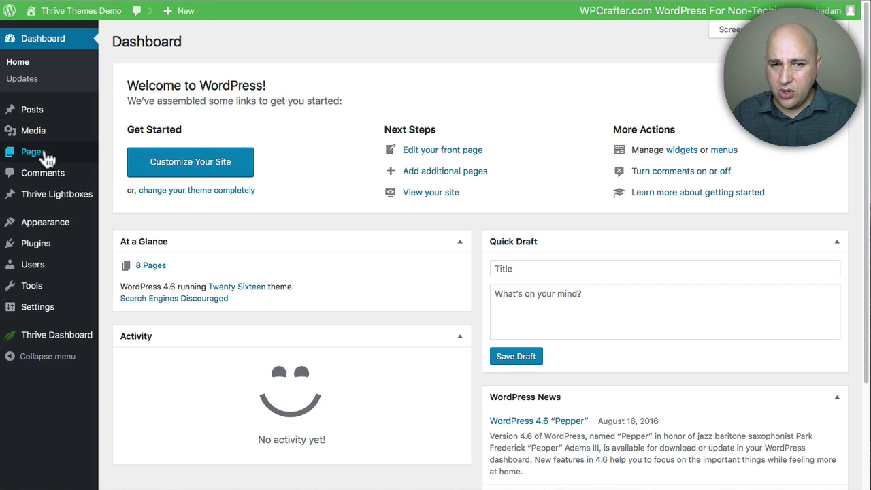
# Step: Open the WordPress Pages list from the dashboard sidebar
pyautogui.click(41, 156)
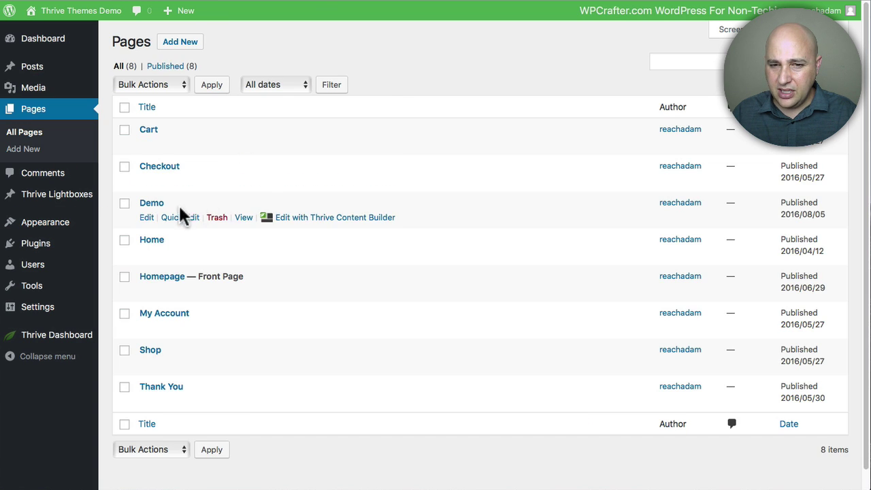
# Step: Open the Home page for editing with the editor in Text view
pyautogui.click(151, 240)
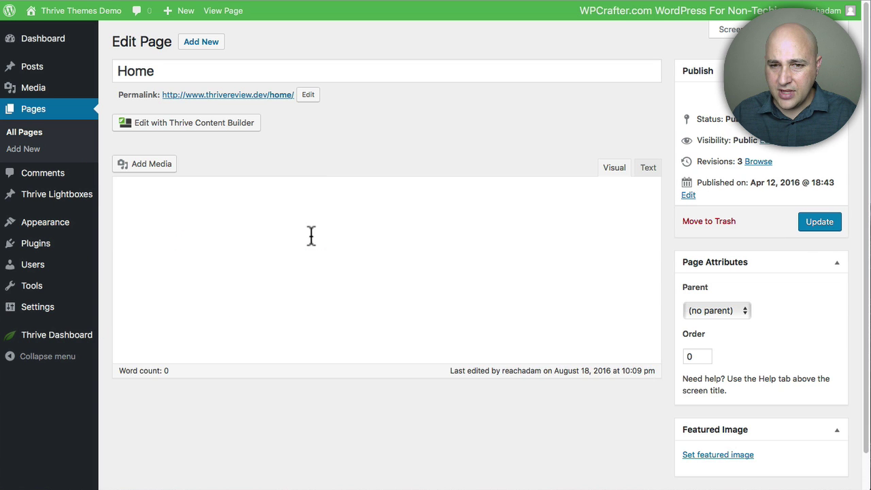
pyautogui.click(648, 168)
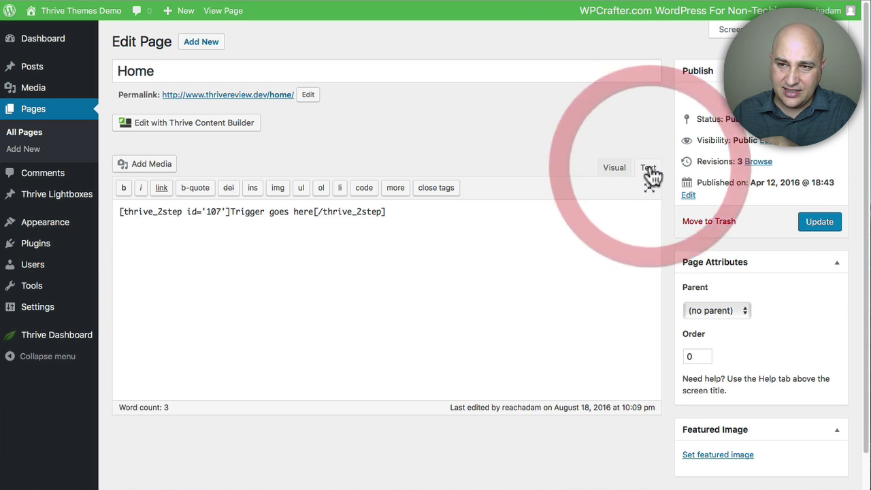
pyautogui.click(615, 169)
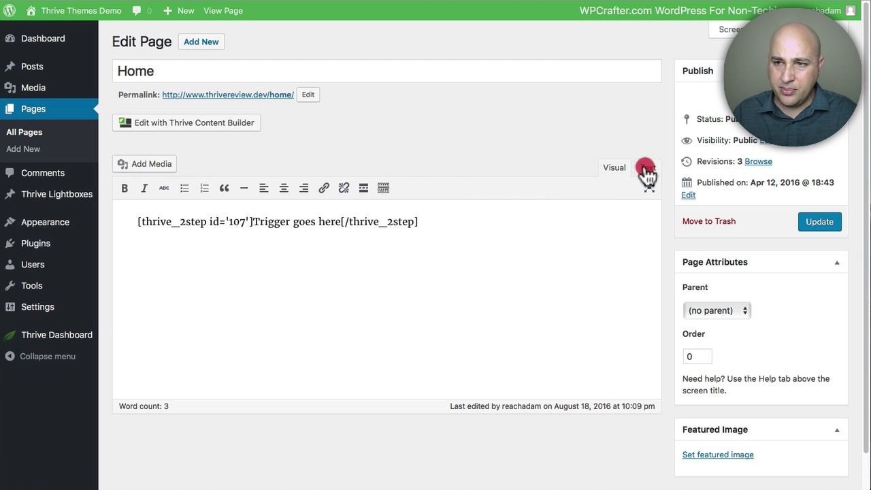
pyautogui.click(644, 172)
# Step: Replace the old shortcode with the pasted VooPlayer embed code and update the page
pyautogui.moveTo(413, 237); pyautogui.dragTo(409, 173)
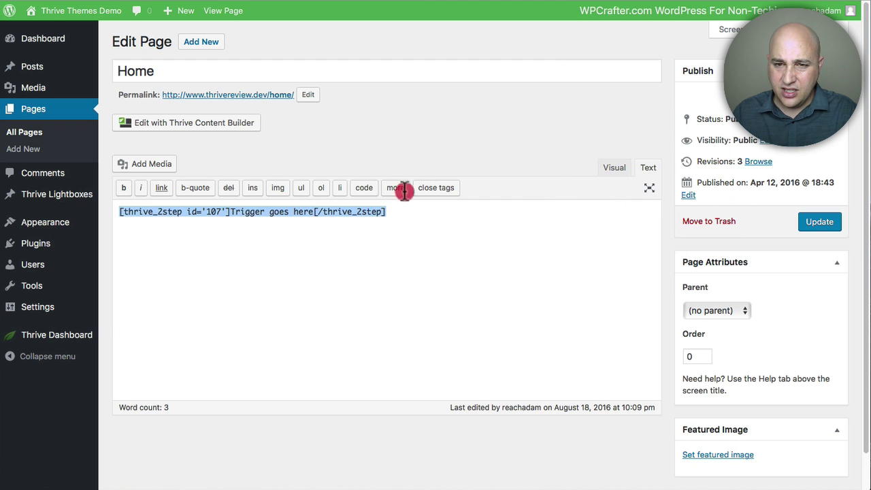
pyautogui.press('BackSpace')
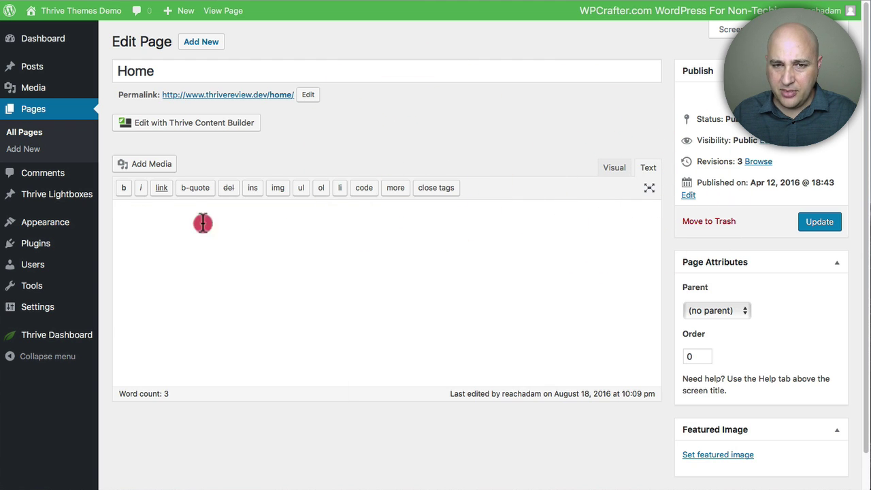
pyautogui.rightClick(202, 220)
pyautogui.click(230, 252)
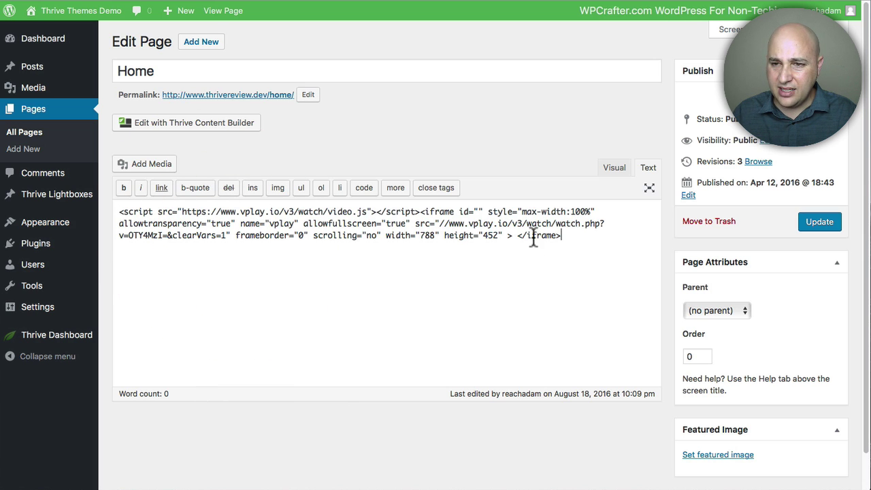
pyautogui.click(817, 225)
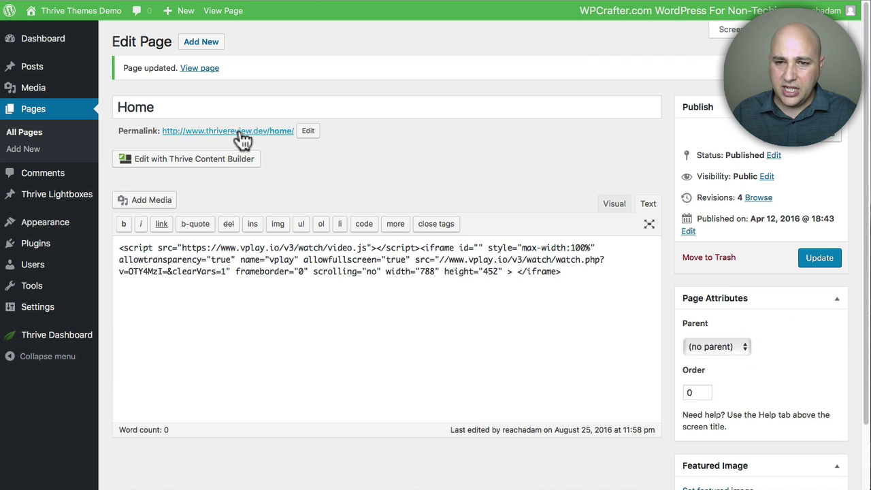
# Step: View the live Home page and locate the embedded video
pyautogui.click(231, 131)
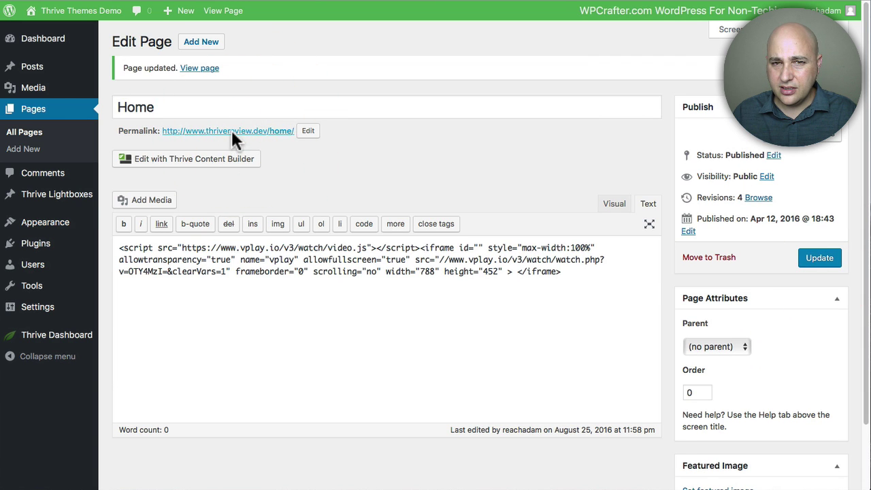
pyautogui.scroll(-3, 245, 135)
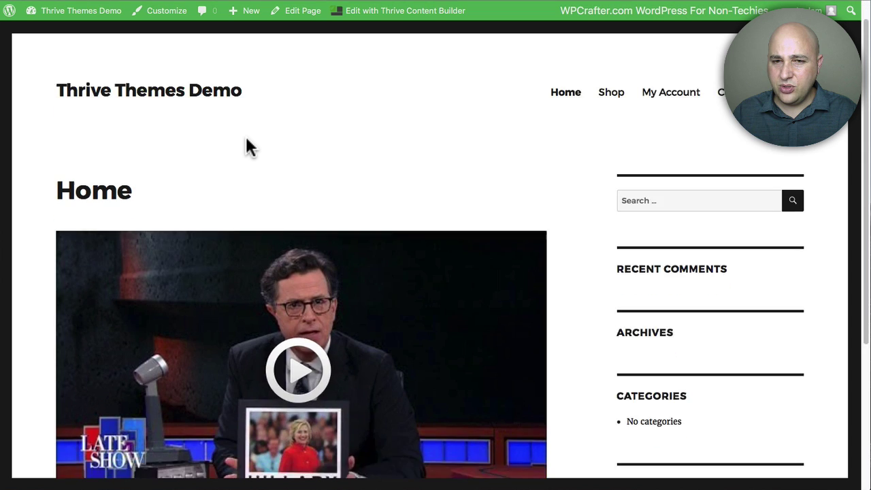
pyautogui.scroll(-2, 246, 164)
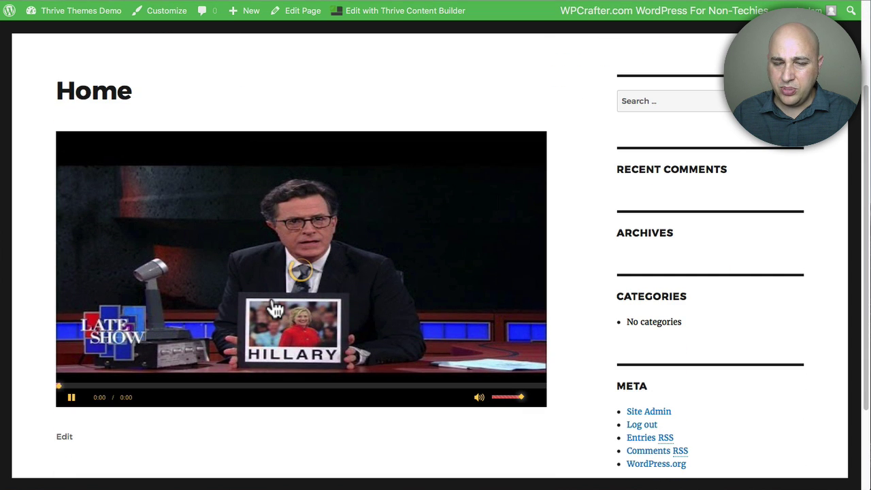
pyautogui.scroll(-4, 269, 308)
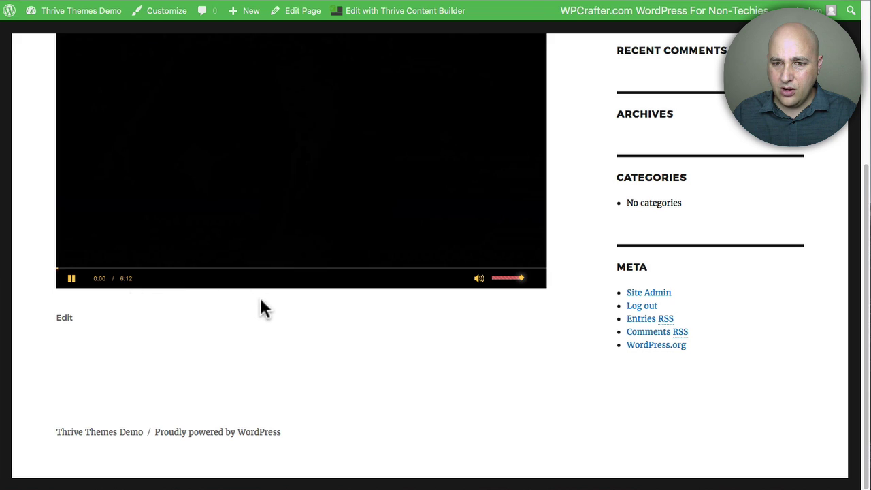
pyautogui.scroll(5, 257, 309)
# Step: Play the embedded VooPlayer video and pause it at 0:03
pyautogui.click(256, 311)
pyautogui.scroll(-5, 255, 307)
pyautogui.scroll(3, 255, 305)
pyautogui.scroll(-1, 254, 306)
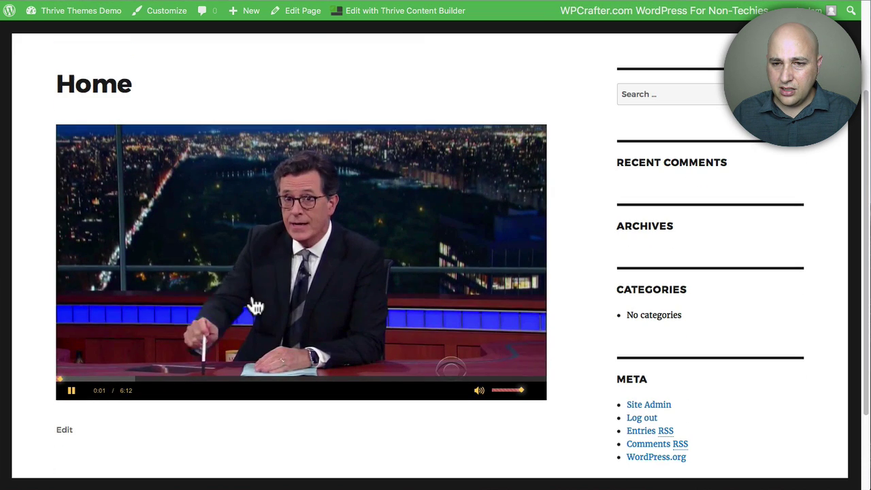
pyautogui.click(70, 391)
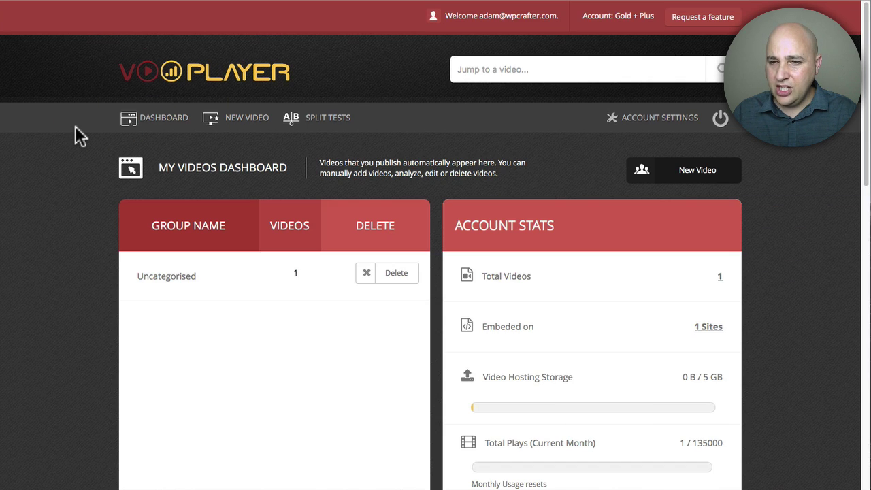
# Step: Scroll through Account Stats, Most Popular Videos and Videos in Group, confirming one video, site and play
pyautogui.scroll(-2, 322, 229)
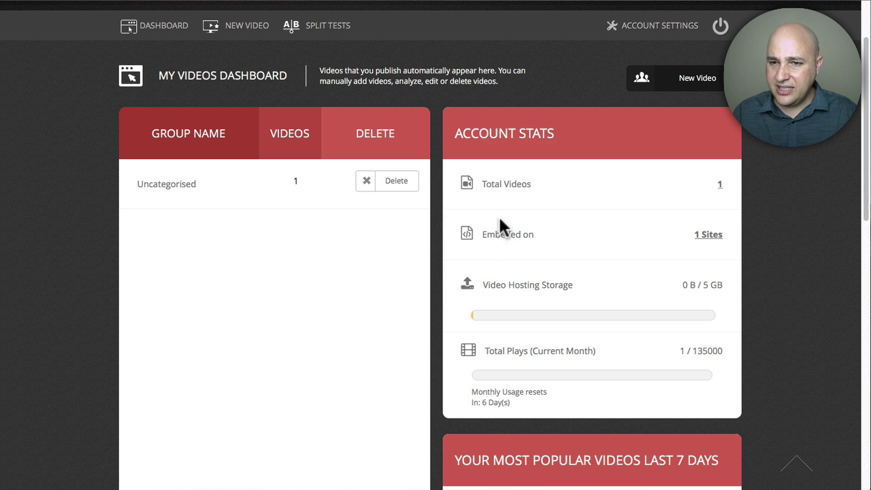
pyautogui.scroll(-1, 521, 255)
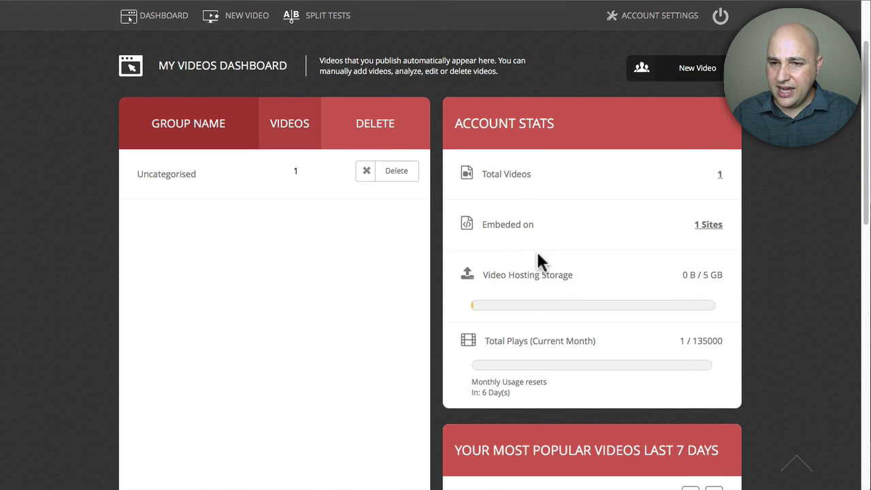
pyautogui.scroll(-2, 537, 259)
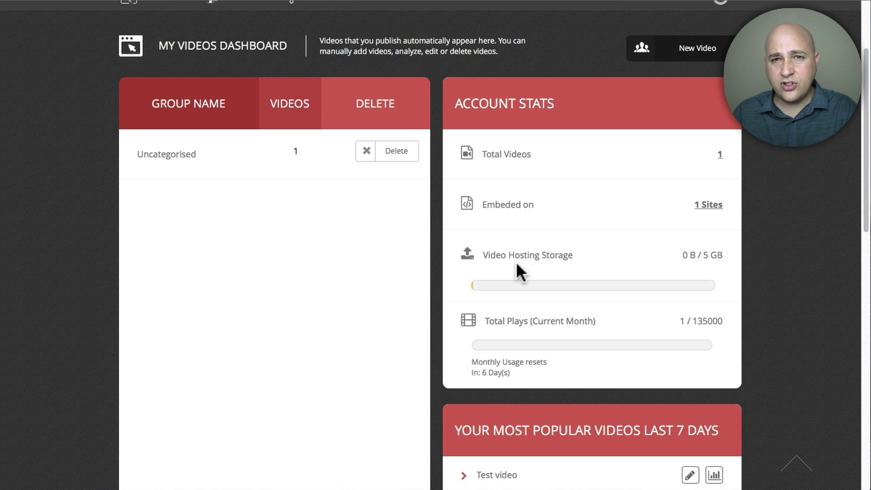
pyautogui.scroll(-3, 516, 259)
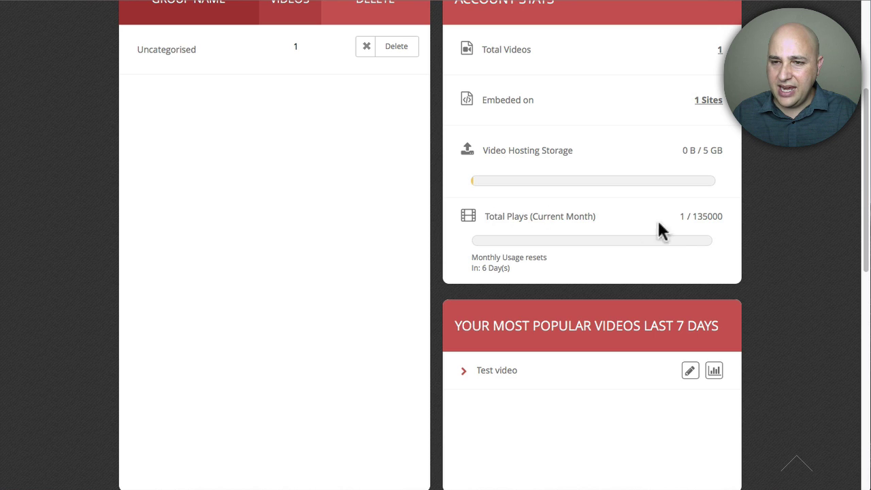
pyautogui.moveTo(681, 216); pyautogui.dragTo(691, 215)
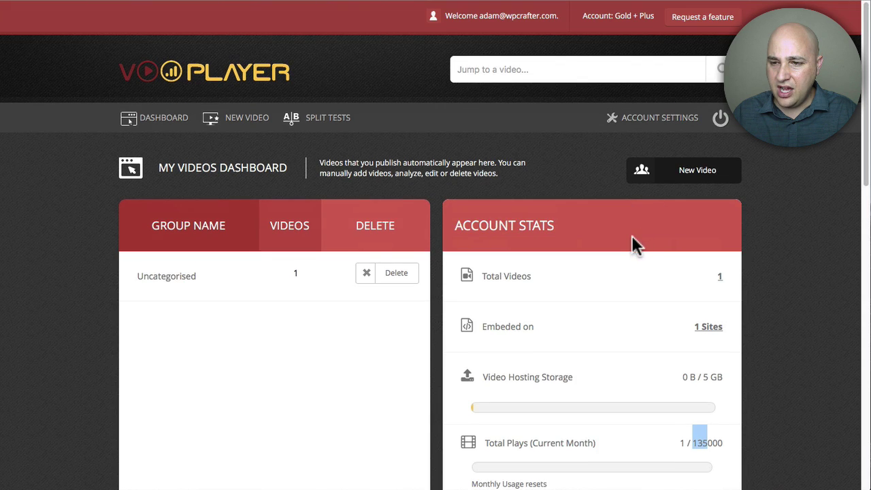
pyautogui.scroll(-3, 632, 245)
pyautogui.scroll(-3, 632, 311)
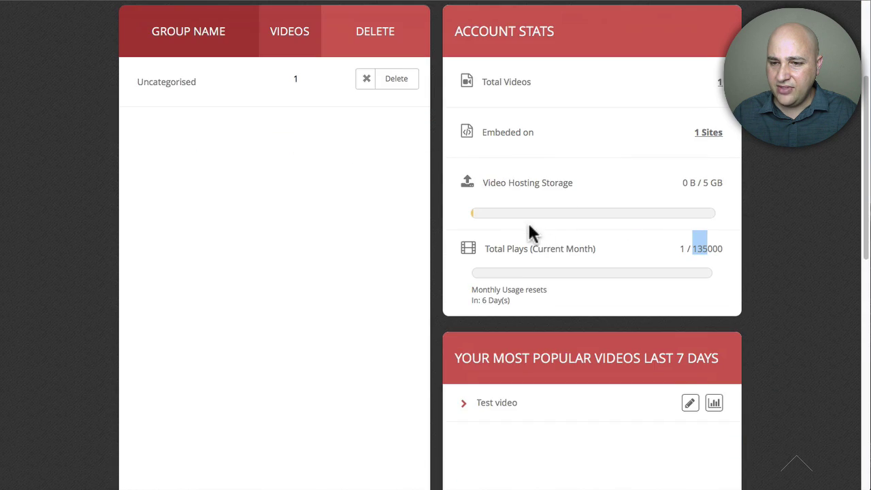
pyautogui.scroll(-10, 526, 229)
pyautogui.scroll(1, 474, 214)
pyautogui.scroll(1, 453, 204)
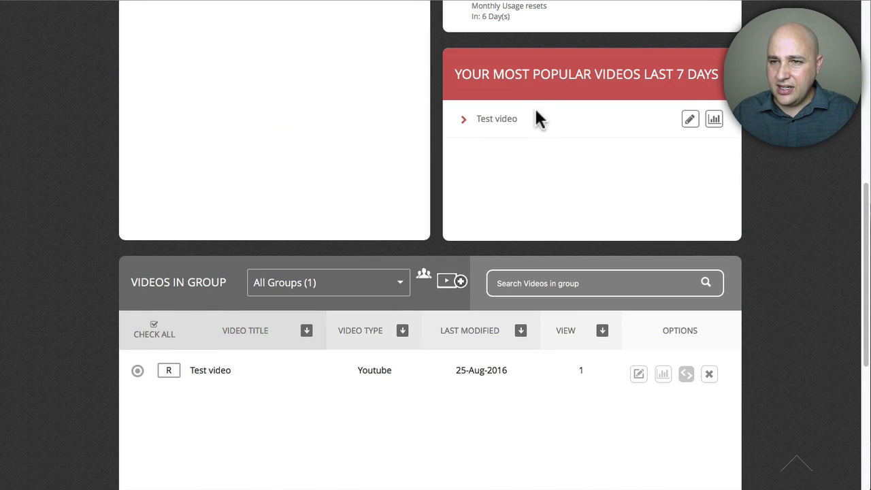
pyautogui.scroll(-2, 536, 170)
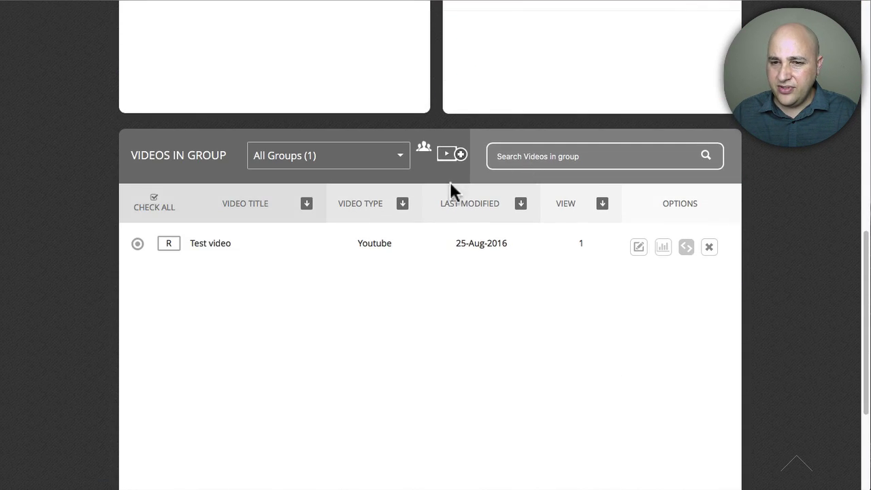
pyautogui.scroll(-1, 340, 320)
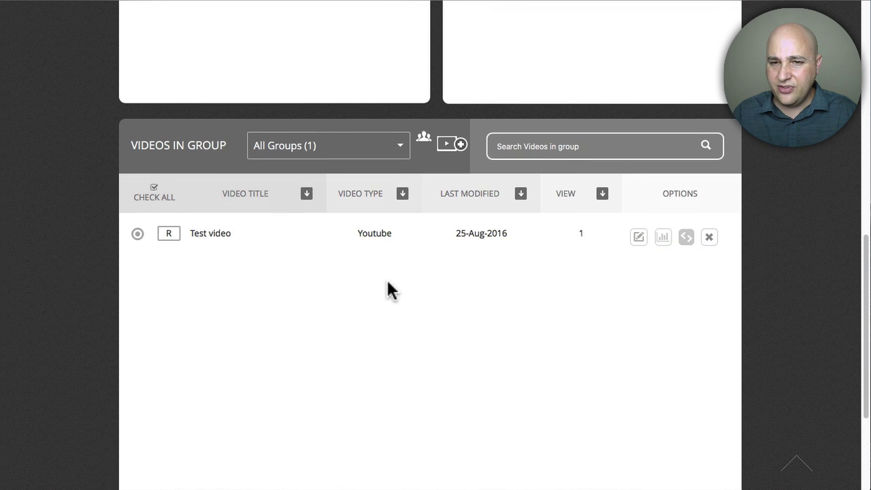
# Step: Check the test video's insights (one total load, one unique load, zero plays), then return to the dashboard
pyautogui.click(663, 231)
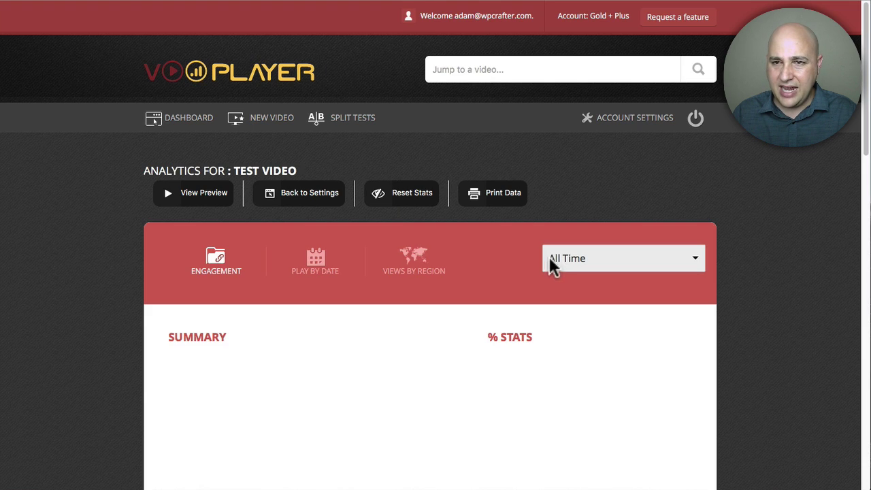
pyautogui.scroll(-3, 439, 276)
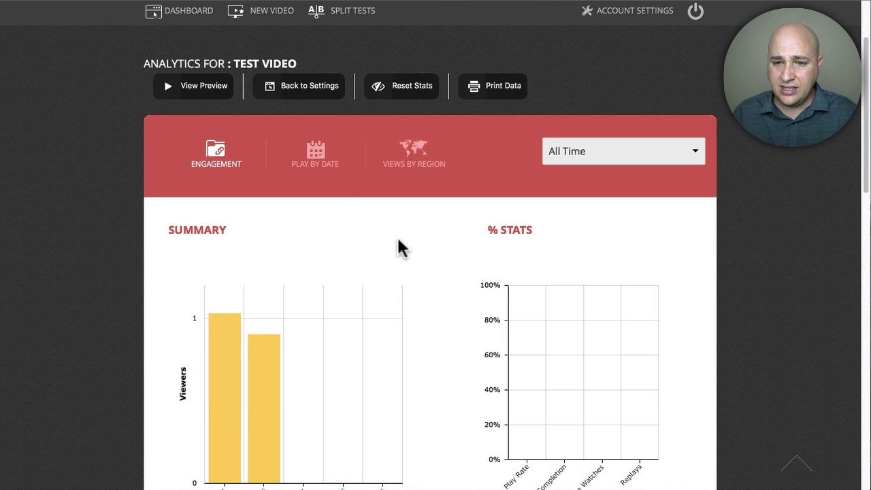
pyautogui.scroll(-1, 402, 245)
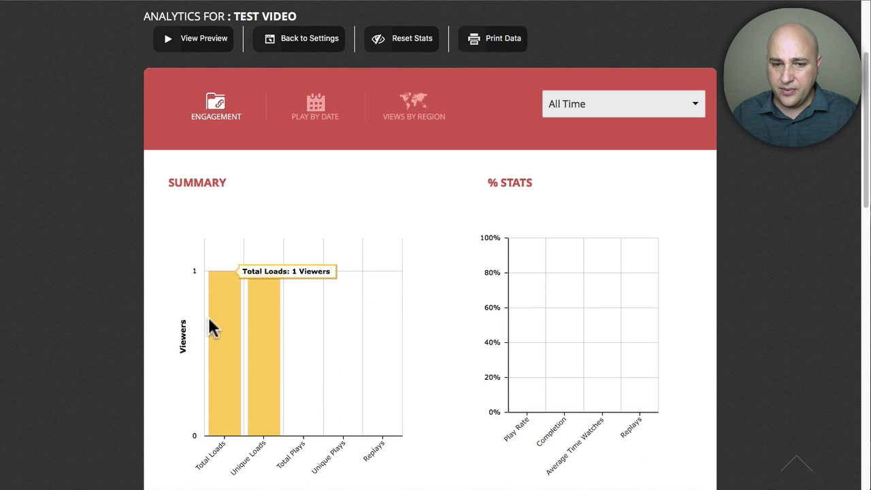
pyautogui.scroll(-5, 259, 323)
pyautogui.scroll(-3, 408, 282)
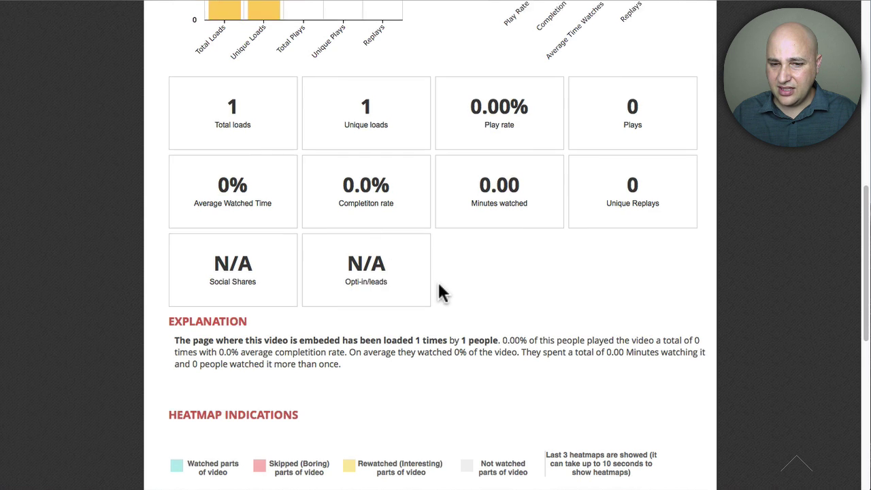
pyautogui.scroll(-3, 438, 292)
pyautogui.scroll(-3, 439, 293)
pyautogui.scroll(15, 439, 293)
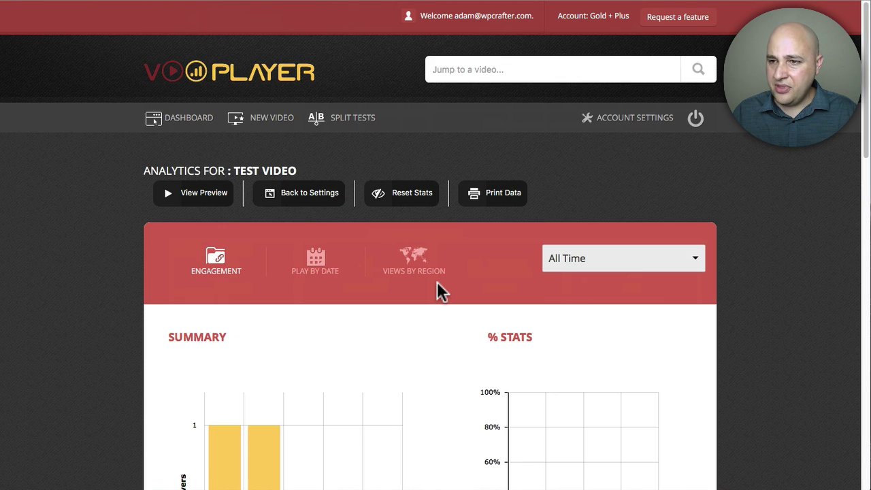
pyautogui.click(194, 122)
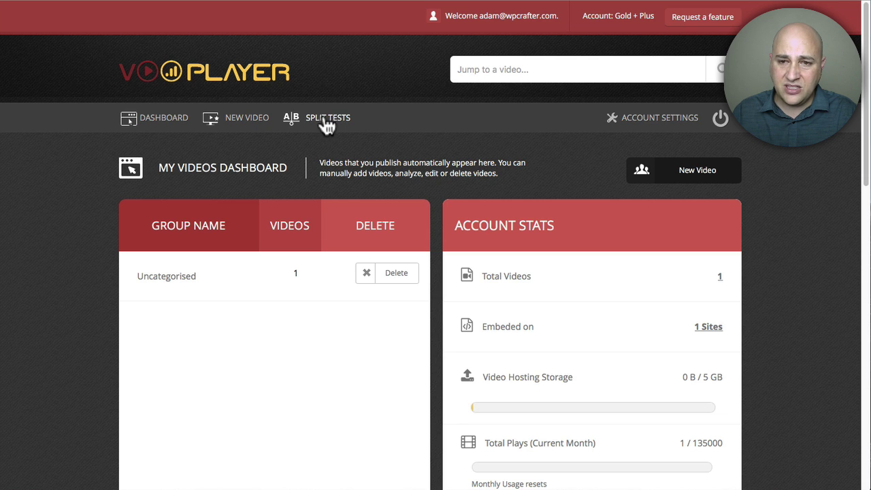